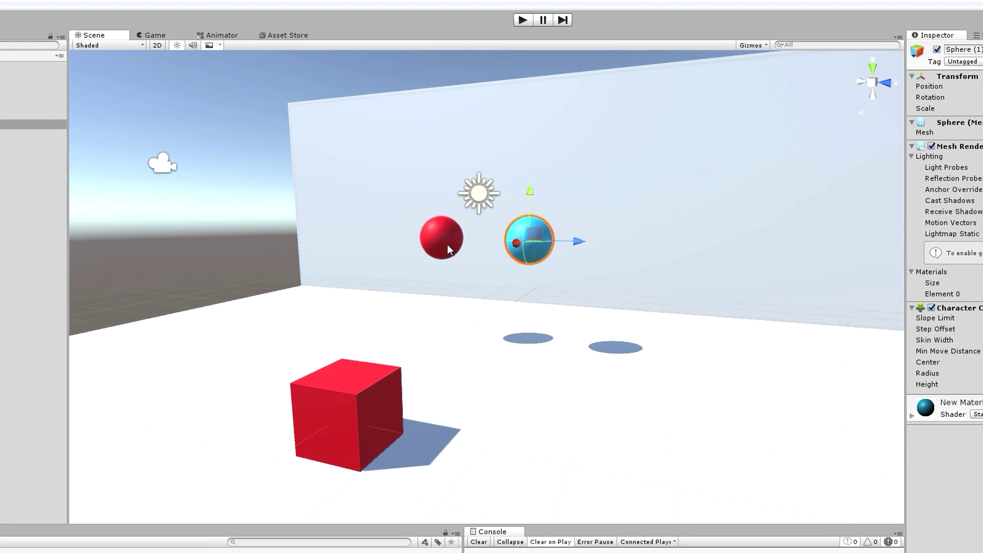
# Delete the red sphere, the blue sphere and the red player cube from the scene
pyautogui.click(448, 244)
pyautogui.press('Delete')
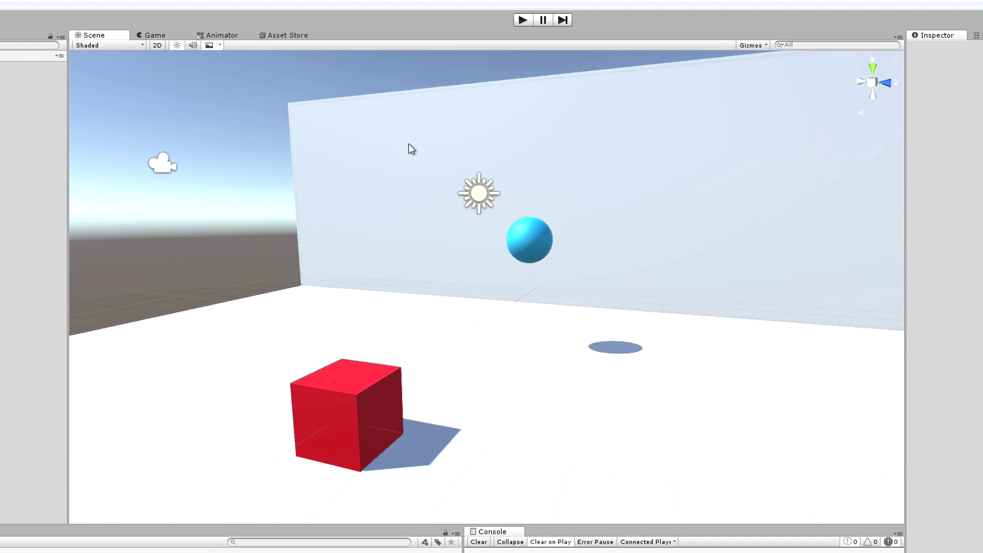
pyautogui.click(529, 242)
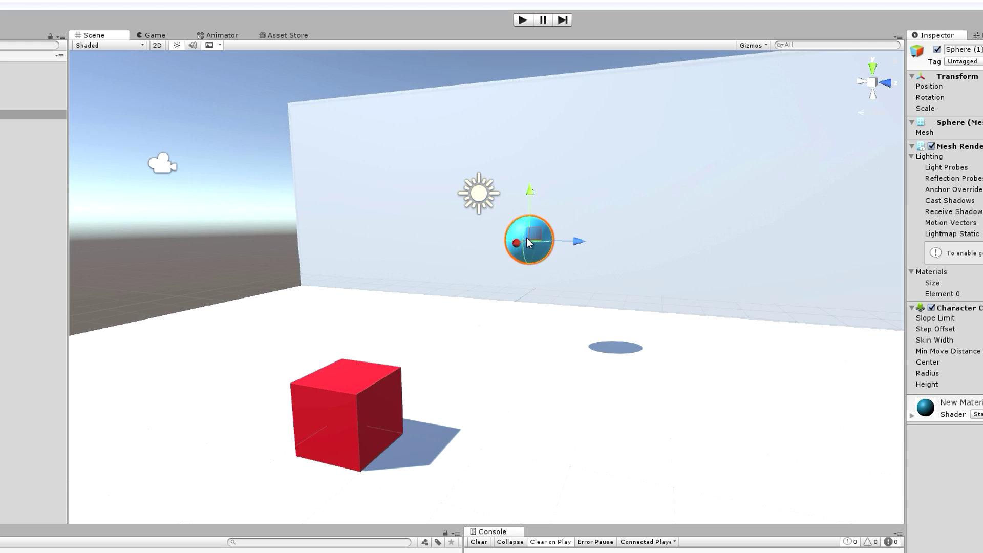
pyautogui.press('Delete')
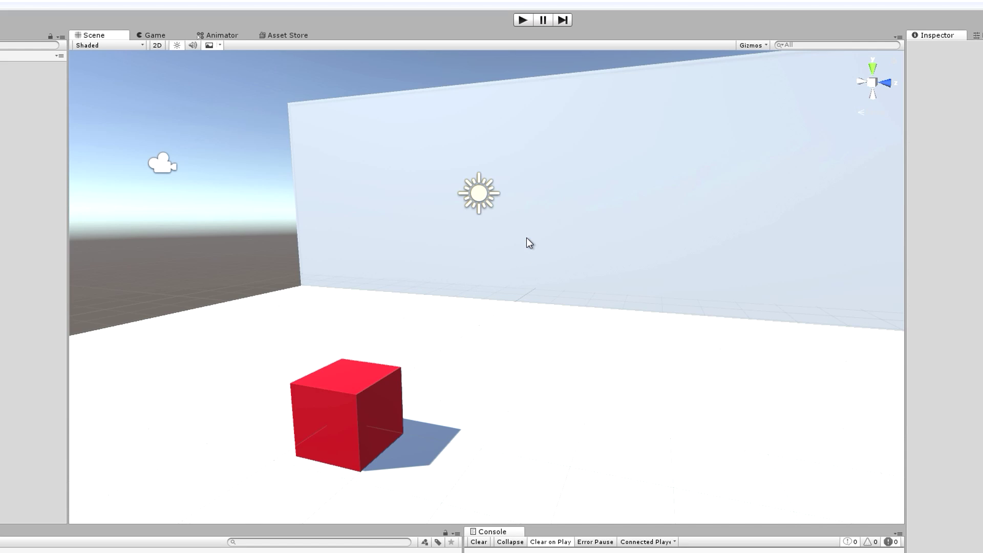
pyautogui.click(359, 401)
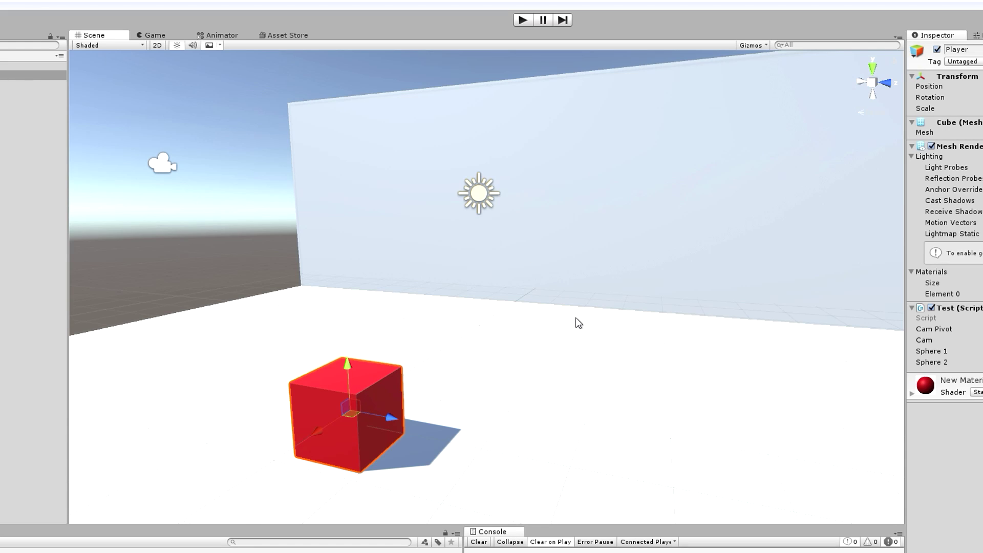
pyautogui.press('Delete')
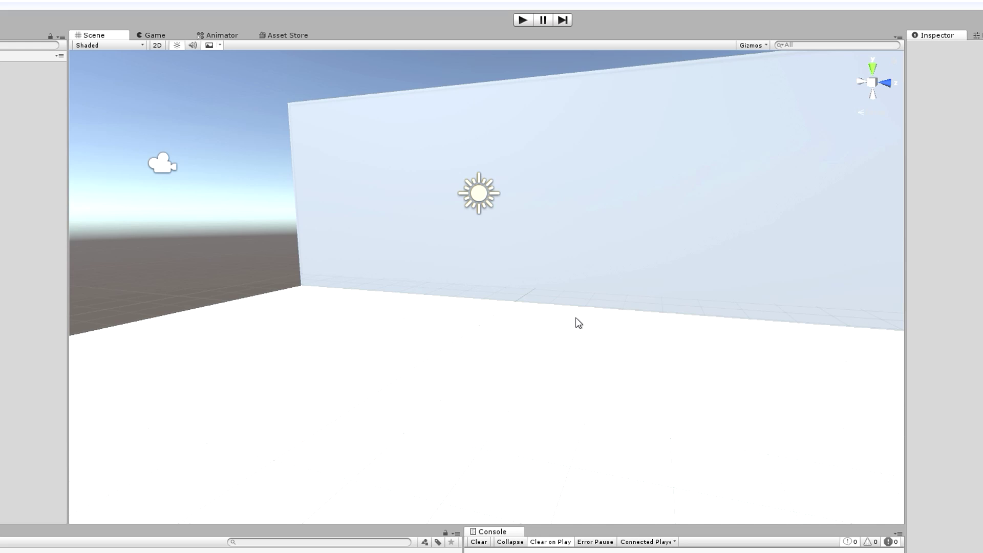
# Create an empty game object in the scene
pyautogui.keyDown('alt'); pyautogui.moveTo(546, 303); pyautogui.dragTo(509, 338); pyautogui.keyUp('alt')
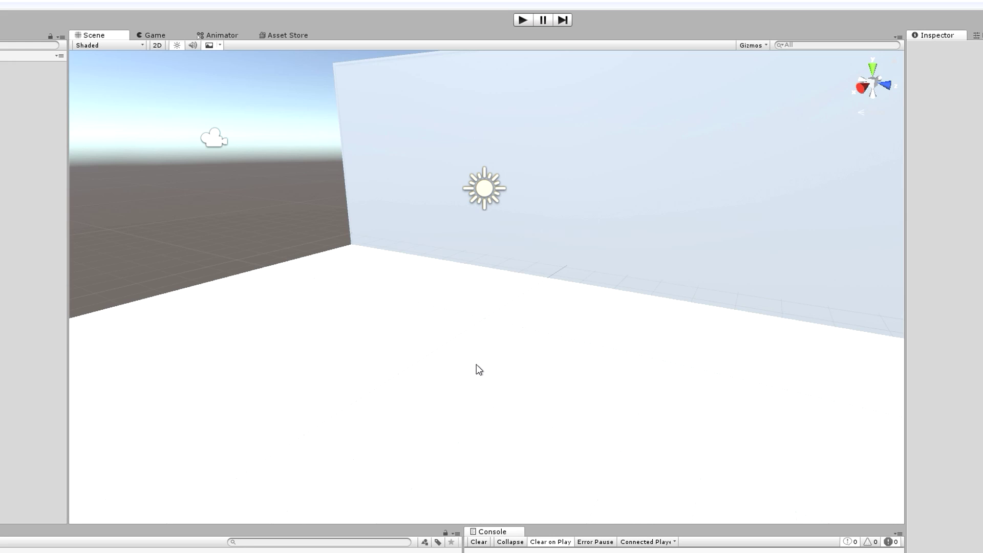
pyautogui.click(459, 368)
pyautogui.click(1, 5)
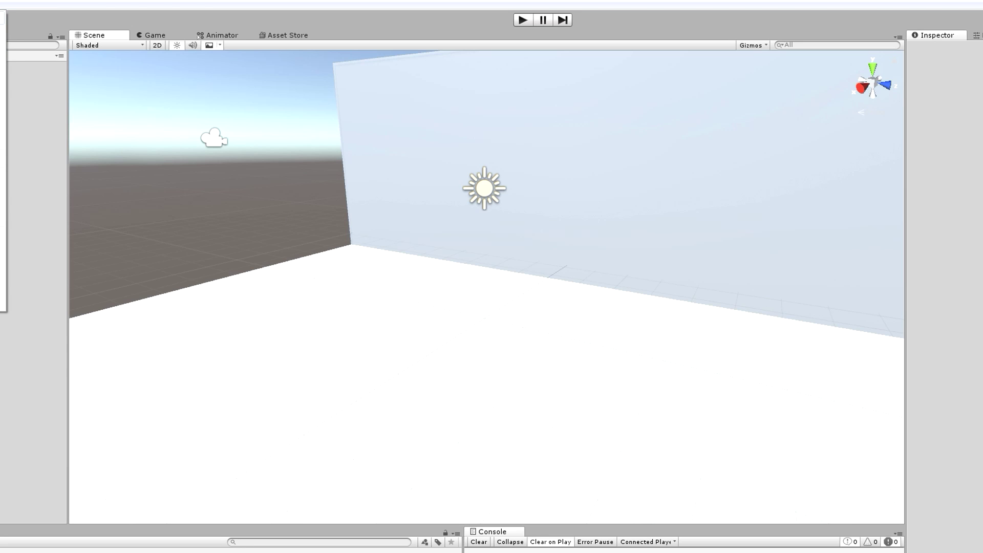
pyautogui.click(2, 18)
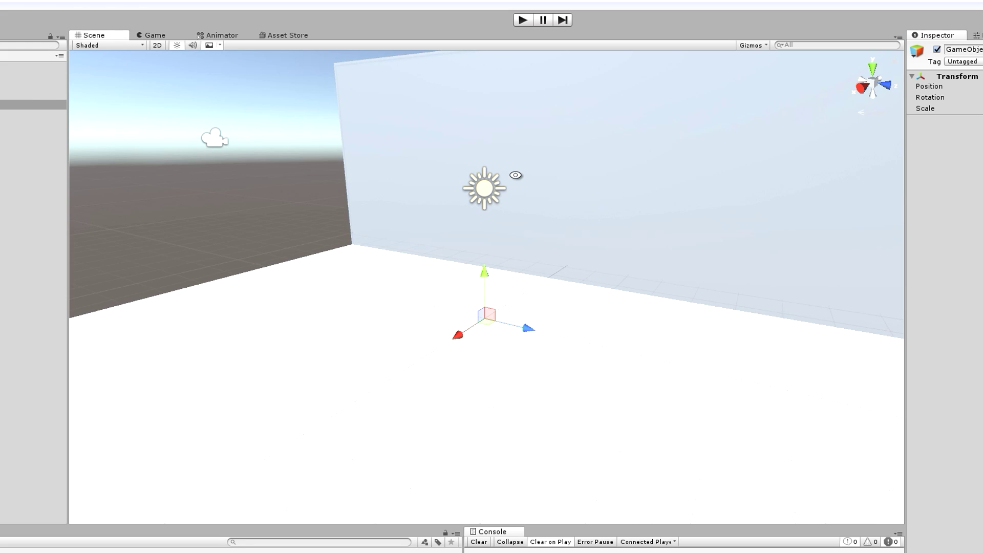
# Reposition and resize the wall Cube (2) so it spans another edge of the floor, with scale X 20 and Z 5
pyautogui.scroll(-4, 515, 176)
pyautogui.scroll(5, 515, 176)
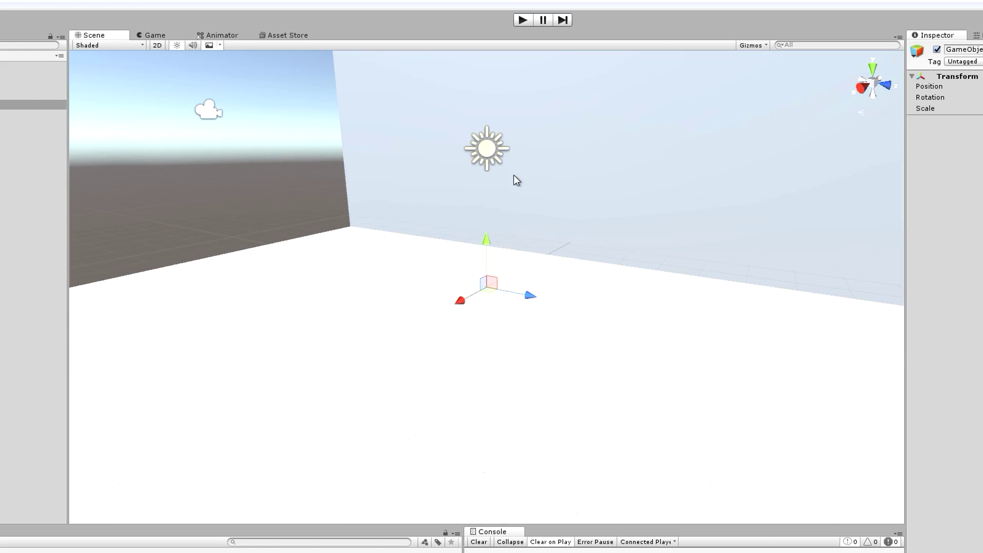
pyautogui.keyDown('alt'); pyautogui.moveTo(514, 175); pyautogui.dragTo(838, 233); pyautogui.keyUp('alt')
pyautogui.click(294, 86)
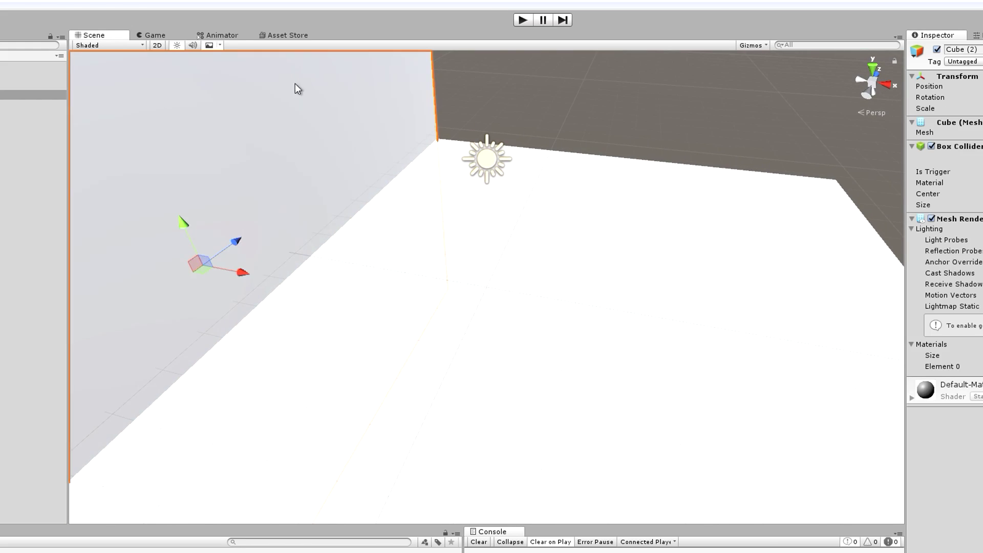
pyautogui.keyDown('alt'); pyautogui.moveTo(645, 280); pyautogui.dragTo(570, 255); pyautogui.keyUp('alt')
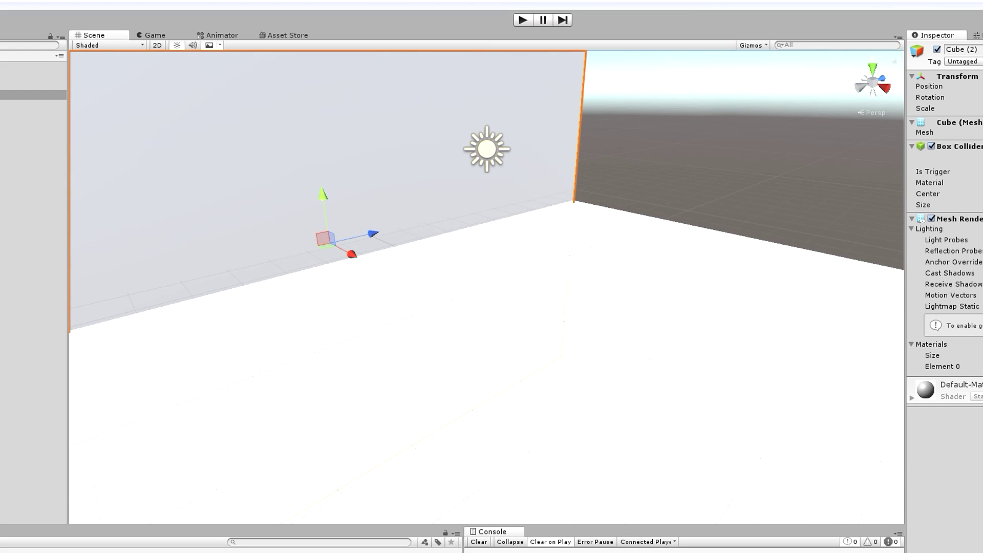
pyautogui.keyDown('shift'); pyautogui.click(980, 109); pyautogui.keyUp('shift')
pyautogui.press('f')
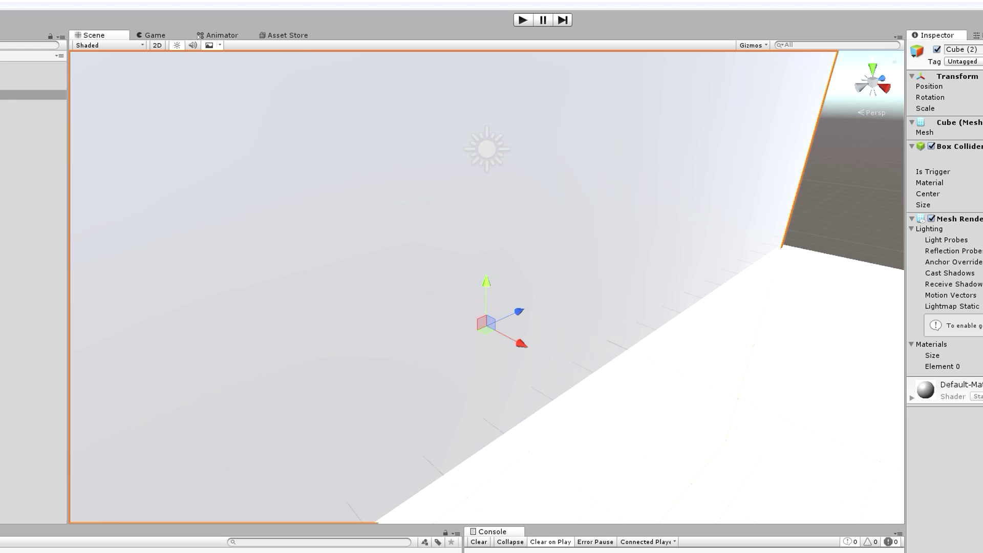
pyautogui.hotkey('ctrl', 'z')
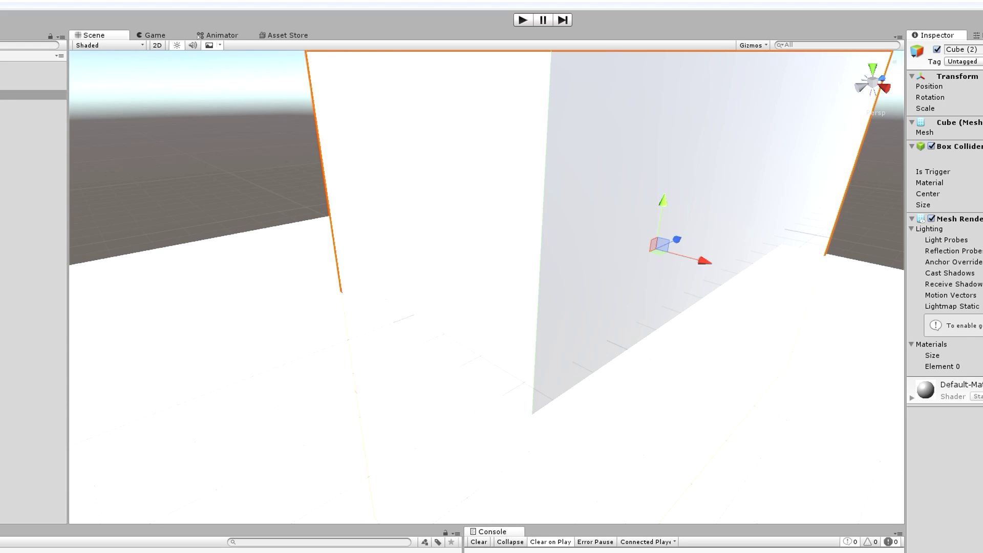
pyautogui.hotkey('ctrl', 'z')
pyautogui.hotkey('ctrl', 'z')
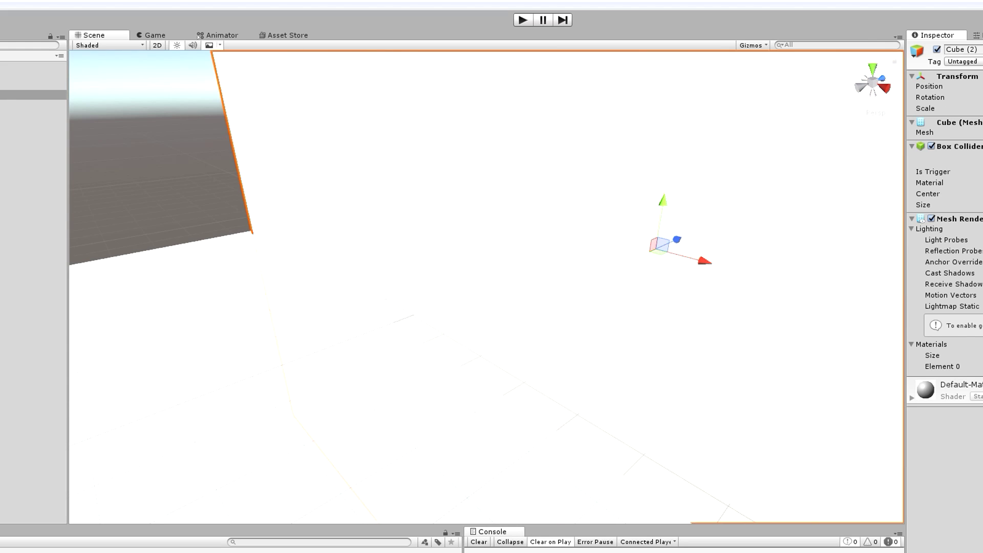
pyautogui.hotkey('ctrl', 'z')
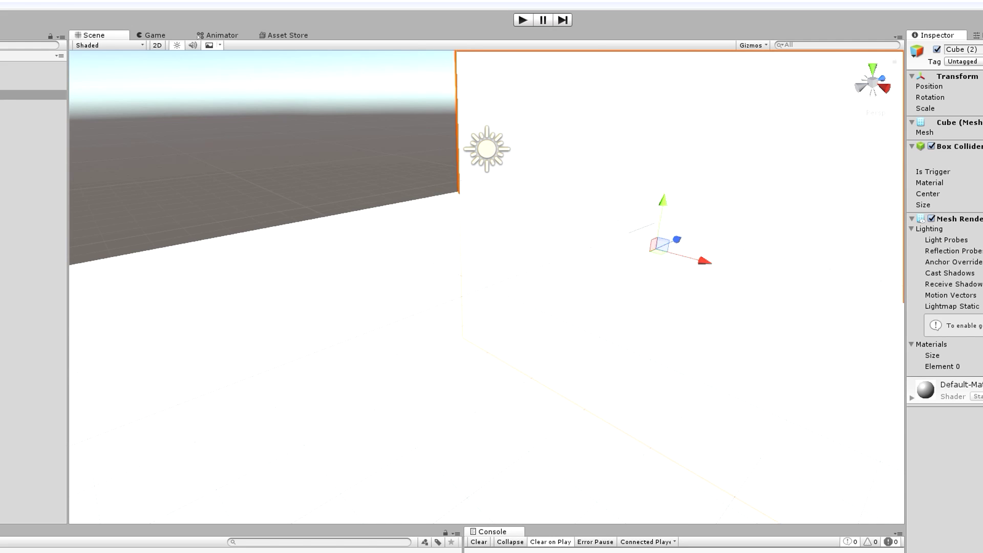
pyautogui.hotkey('ctrl', 'z')
pyautogui.keyDown('alt'); pyautogui.moveTo(237, 178); pyautogui.dragTo(570, 174); pyautogui.keyUp('alt')
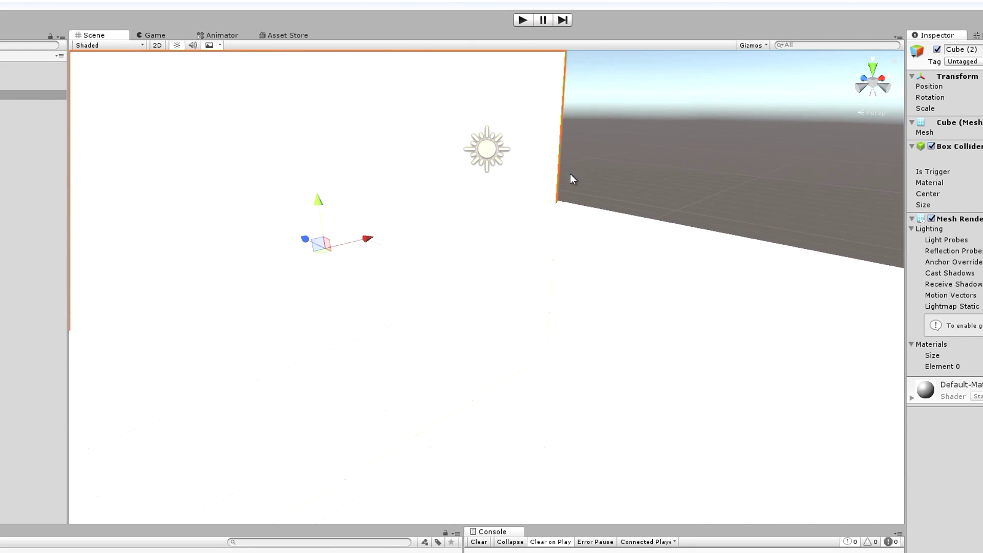
pyautogui.scroll(-5, 570, 174)
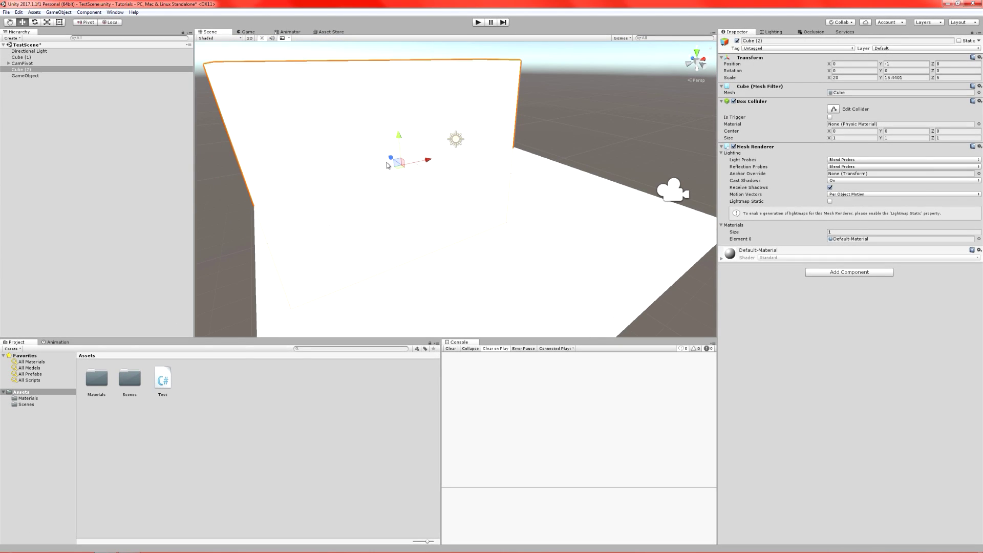
# Rename the empty GameObject as PLAYER
pyautogui.doubleClick(25, 75)
pyautogui.moveTo(451, 184)
pyautogui.keyDown('alt'); pyautogui.mouseDown()
pyautogui.moveTo(591, 160)
pyautogui.moveTo(454, 187)
pyautogui.mouseUp(); pyautogui.keyUp('alt')
pyautogui.click(35, 76)
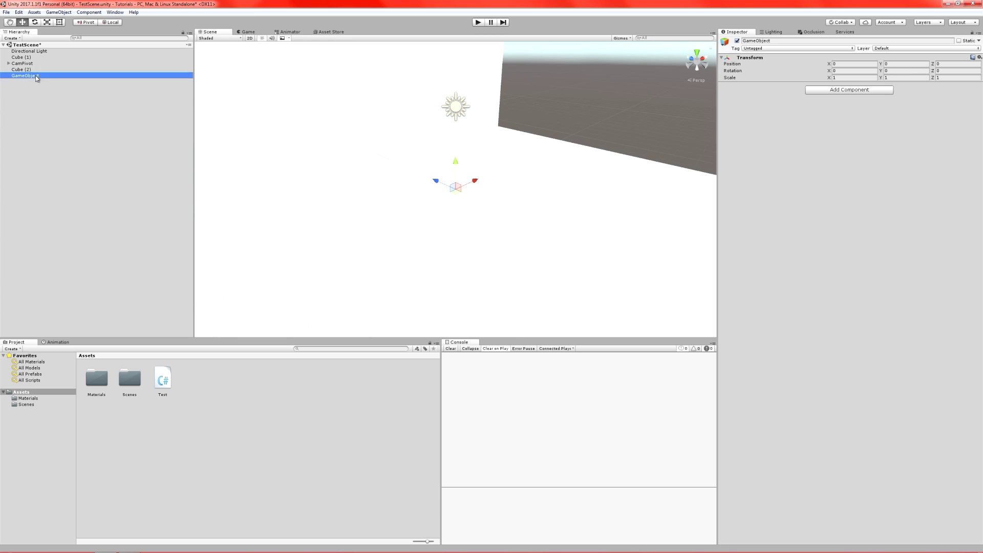
pyautogui.write('PLAYE')
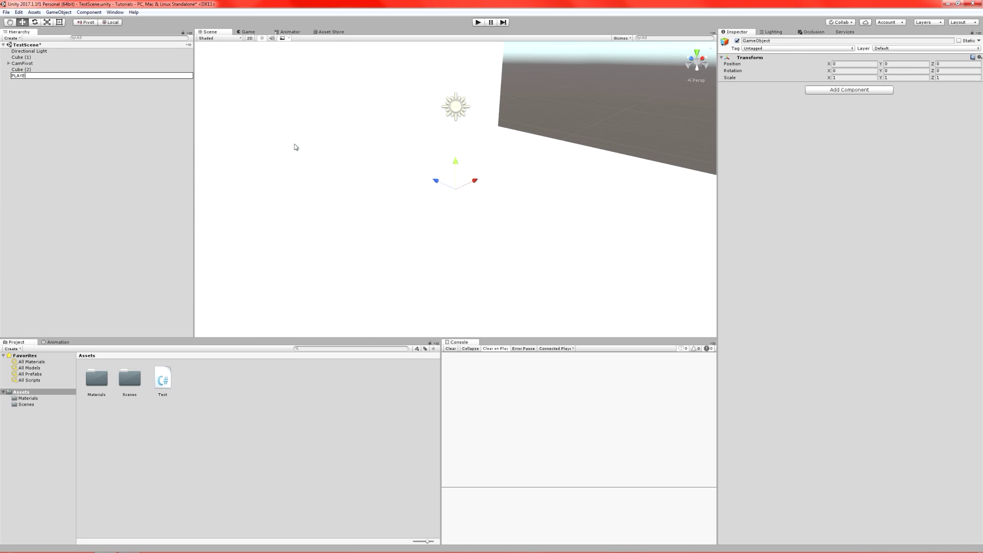
pyautogui.write('R')
pyautogui.press('Return')
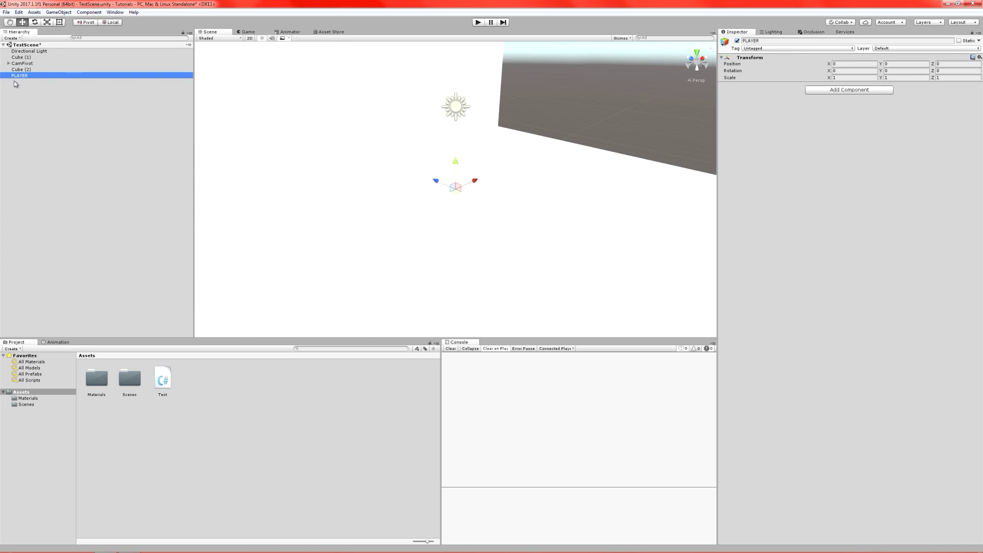
# Add a 3D cube to the scene at the PLAYER object's location
pyautogui.keyDown('alt'); pyautogui.moveTo(480, 213); pyautogui.dragTo(491, 191); pyautogui.keyUp('alt')
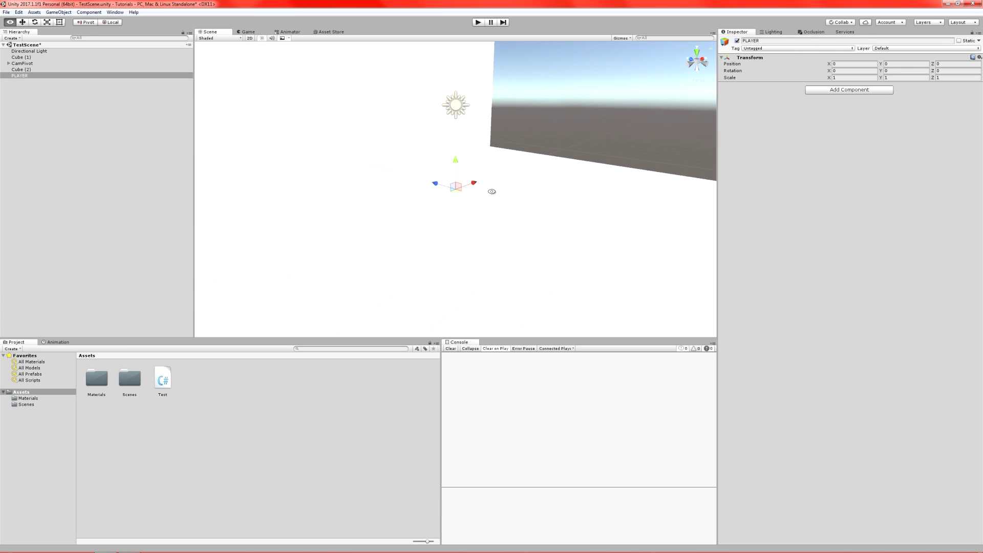
pyautogui.scroll(9, 471, 187)
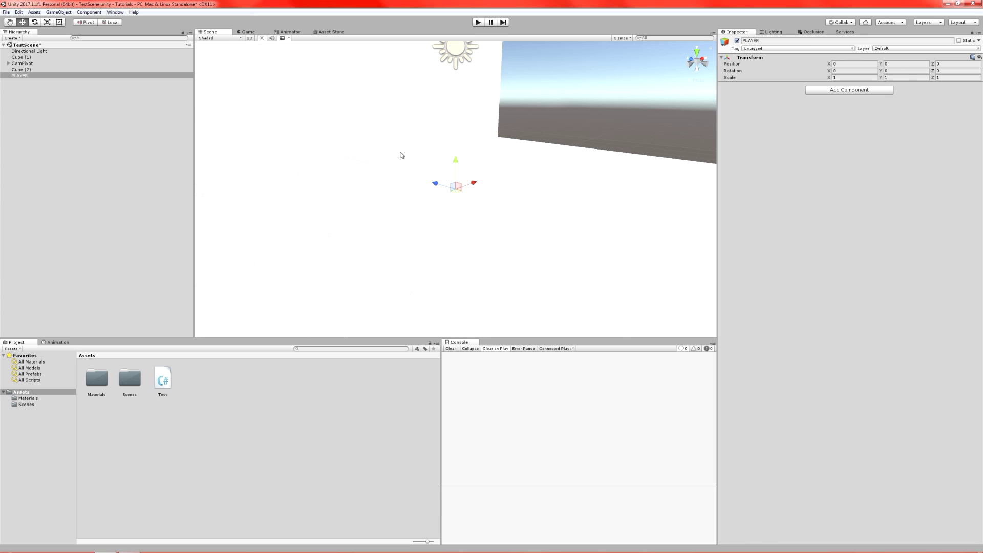
pyautogui.click(58, 12)
pyautogui.moveTo(72, 42)
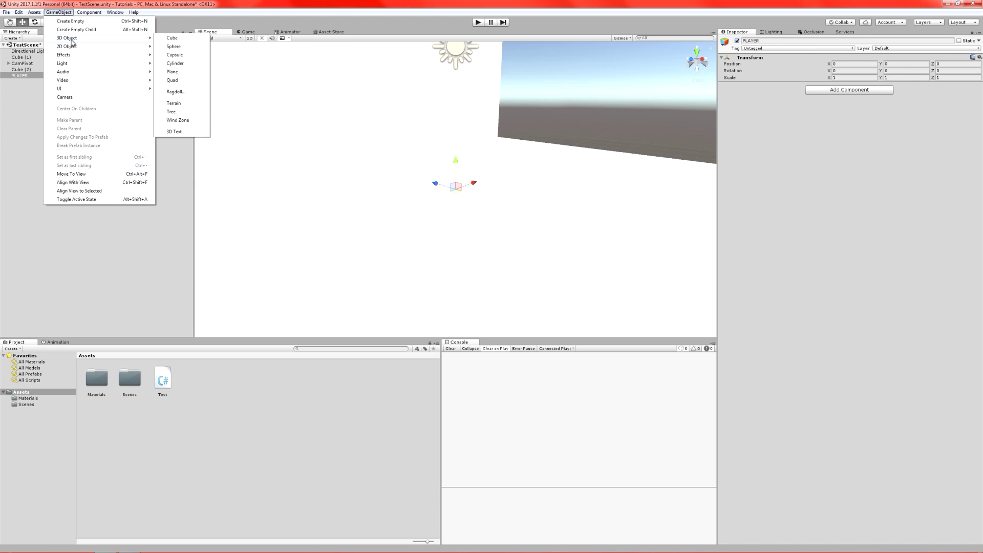
pyautogui.click(193, 39)
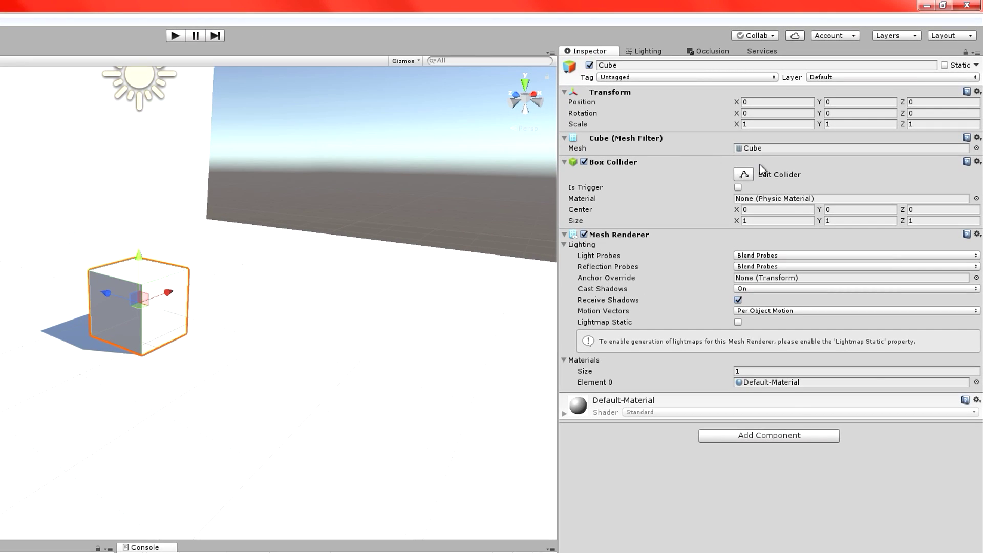
# Remove the new cube's Box Collider component and set its Y scale to 2
pyautogui.rightClick(660, 165)
pyautogui.click(675, 193)
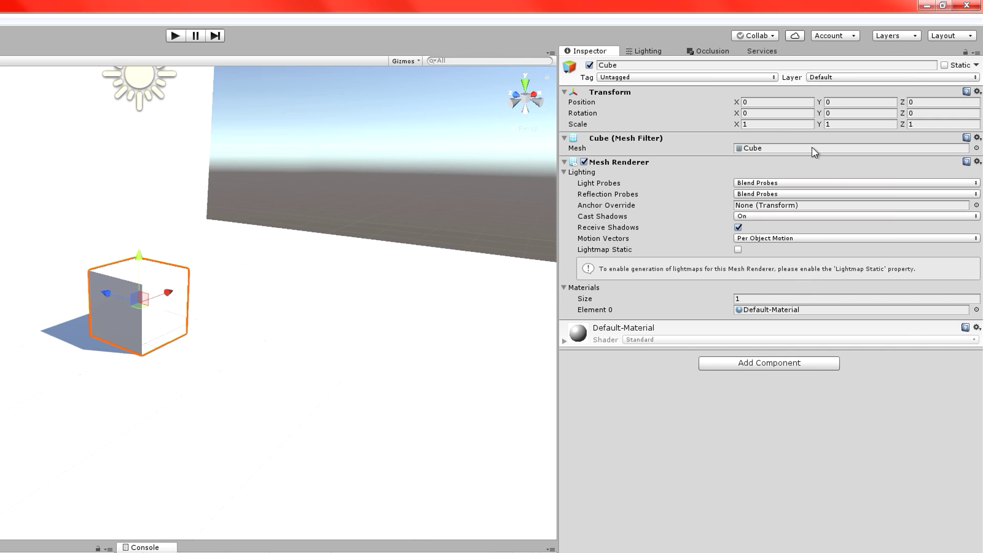
pyautogui.click(839, 124)
pyautogui.write('2')
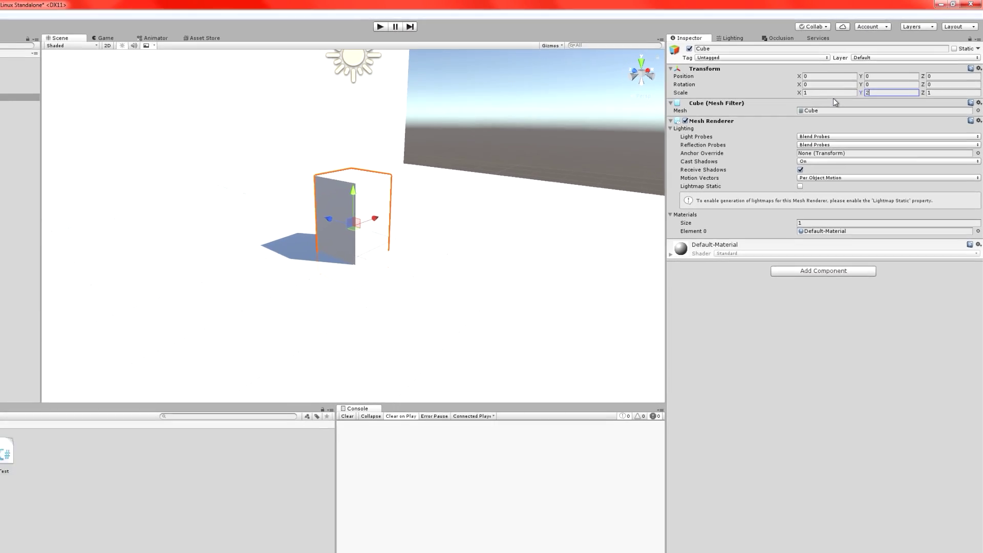
pyautogui.click(784, 126)
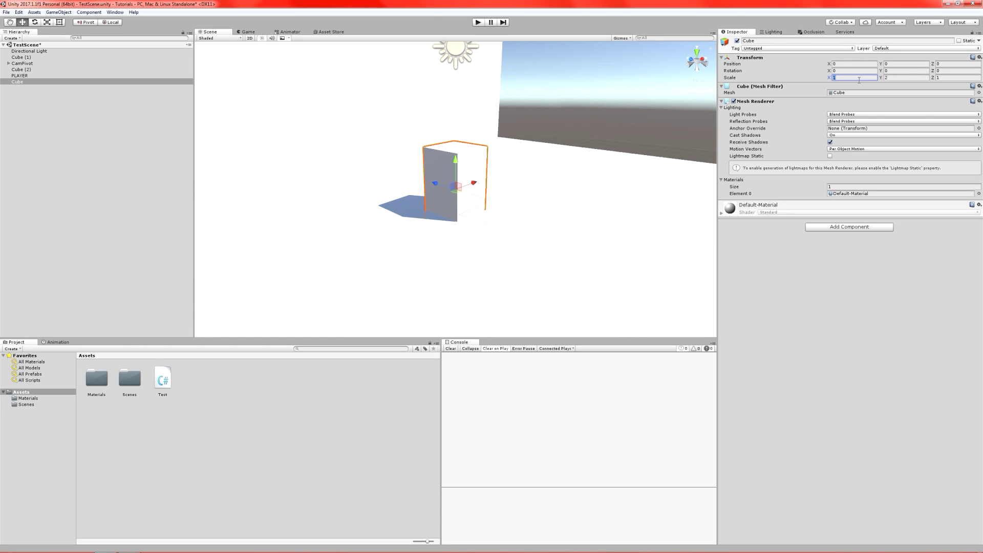
# Set the cube's Y position to 1 and check its base against the PLAYER object's pivot
pyautogui.moveTo(522, 126)
pyautogui.keyDown('alt'); pyautogui.mouseDown()
pyautogui.moveTo(594, 125)
pyautogui.moveTo(528, 136)
pyautogui.mouseUp(); pyautogui.keyUp('alt')
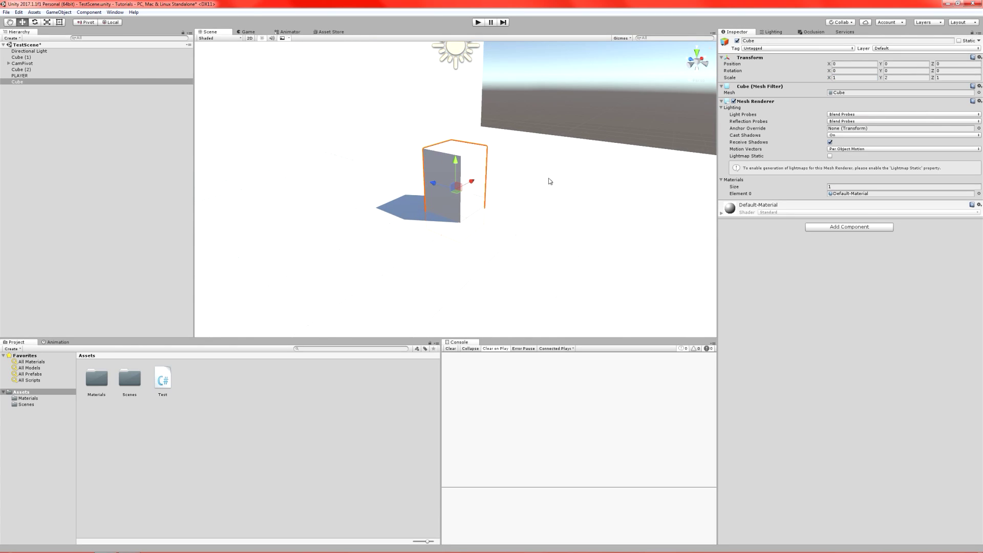
pyautogui.keyDown('alt'); pyautogui.moveTo(487, 214); pyautogui.dragTo(482, 191); pyautogui.keyUp('alt')
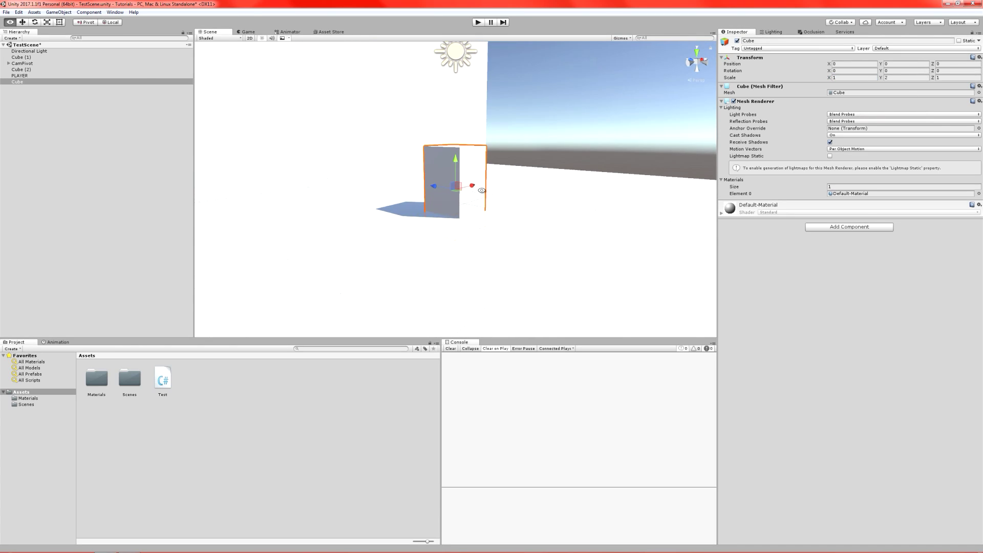
pyautogui.click(43, 76)
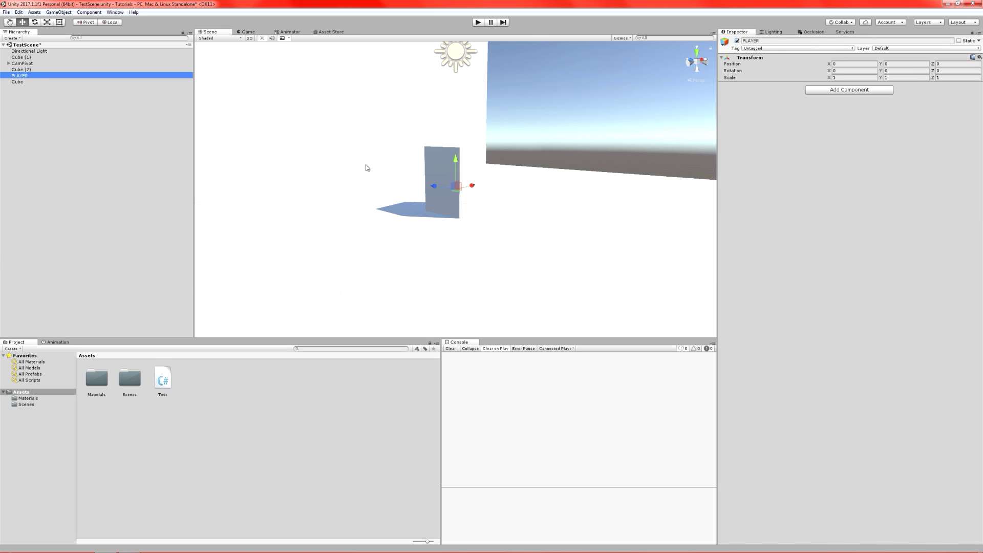
pyautogui.press('f')
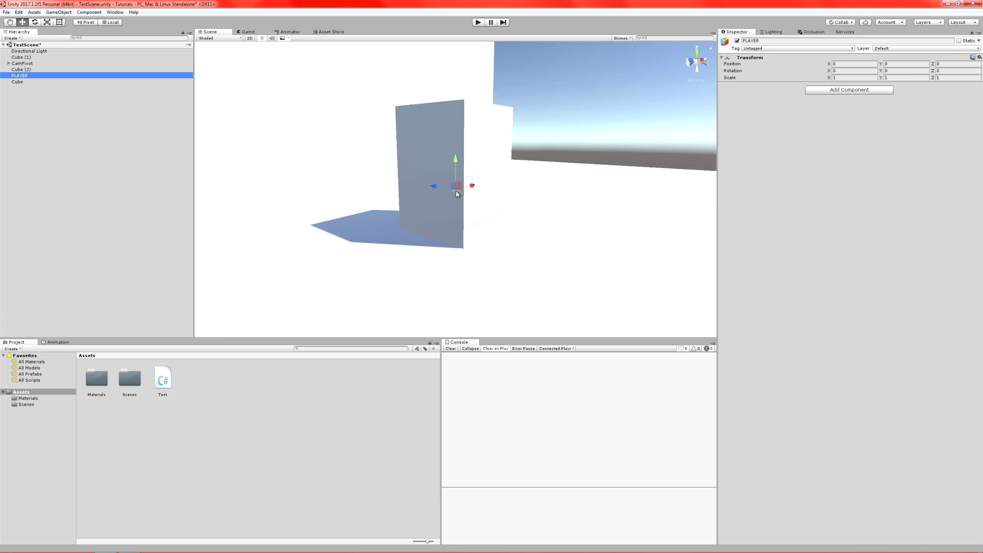
pyautogui.click(478, 167)
pyautogui.click(906, 63)
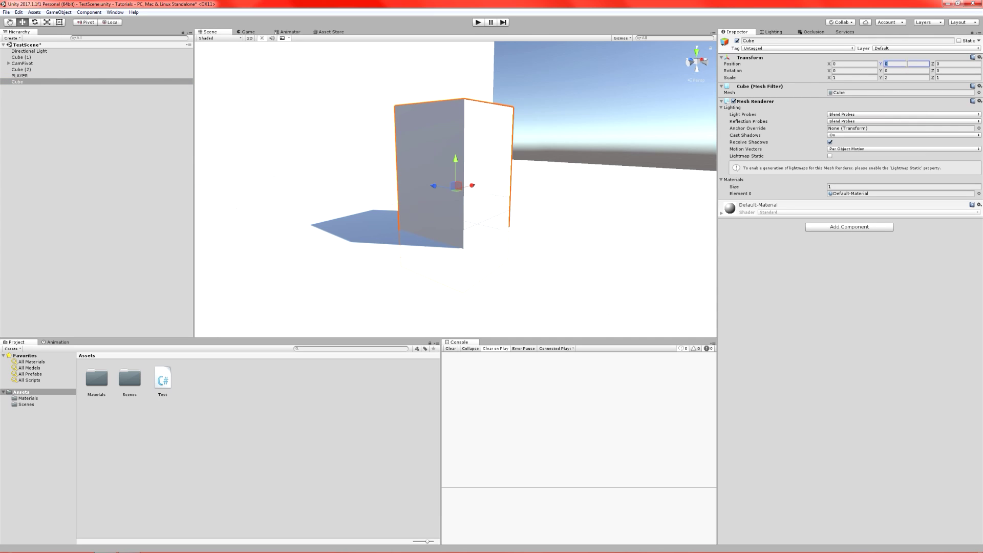
pyautogui.write('1')
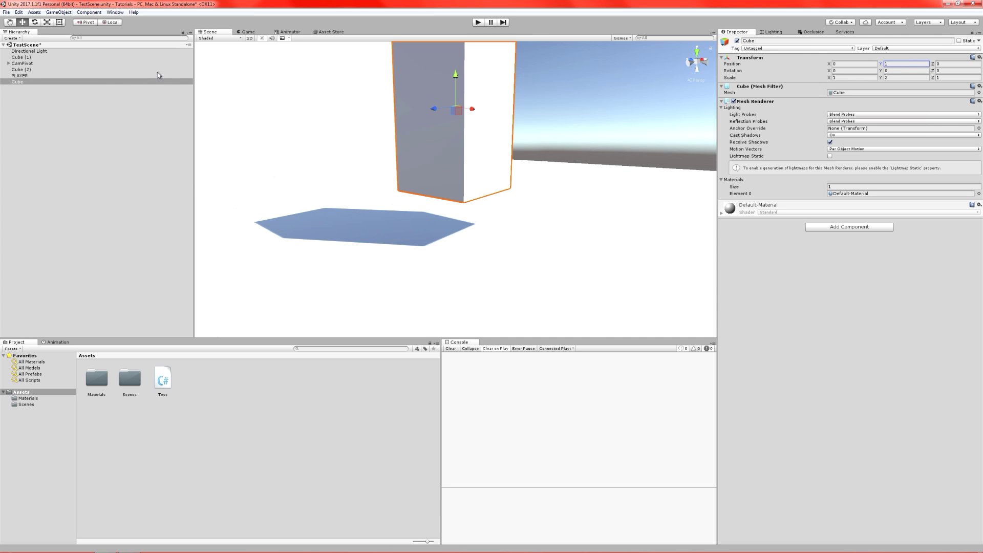
pyautogui.click(100, 76)
pyautogui.press('f')
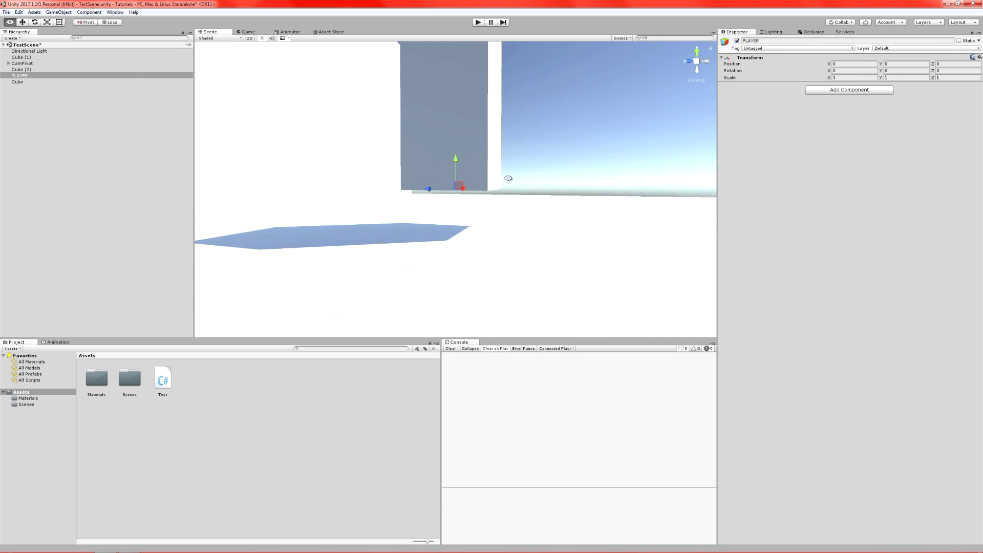
pyautogui.keyDown('alt'); pyautogui.moveTo(538, 184); pyautogui.dragTo(487, 177); pyautogui.keyUp('alt')
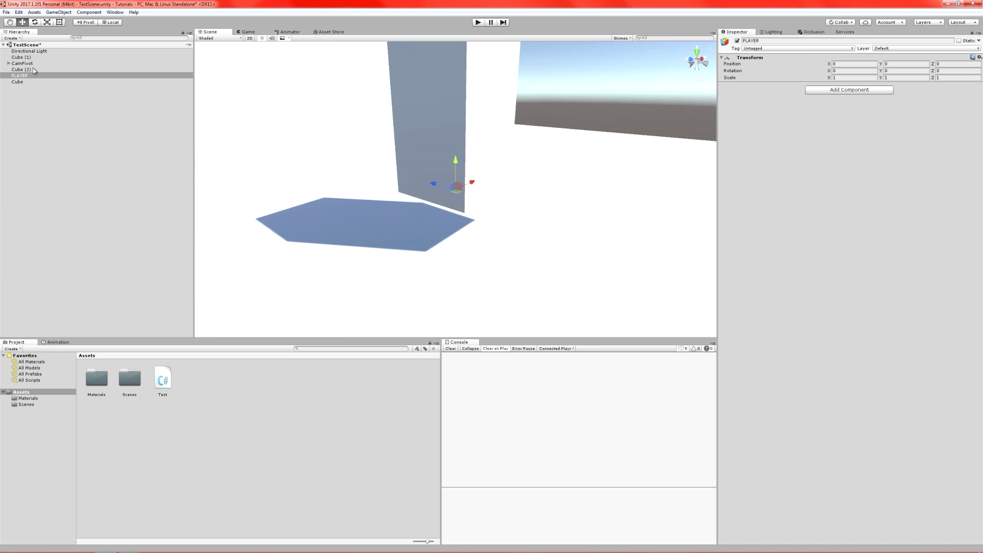
# Make the cube a child of PLAYER and apply the red material from the Materials folder to it
pyautogui.moveTo(23, 84); pyautogui.dragTo(34, 78)
pyautogui.scroll(-3, 526, 145)
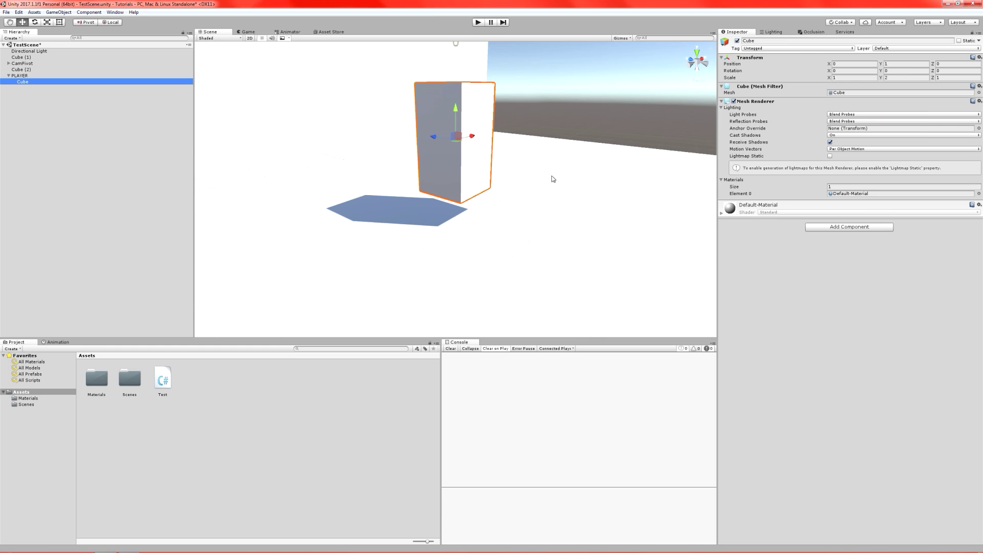
pyautogui.doubleClick(96, 378)
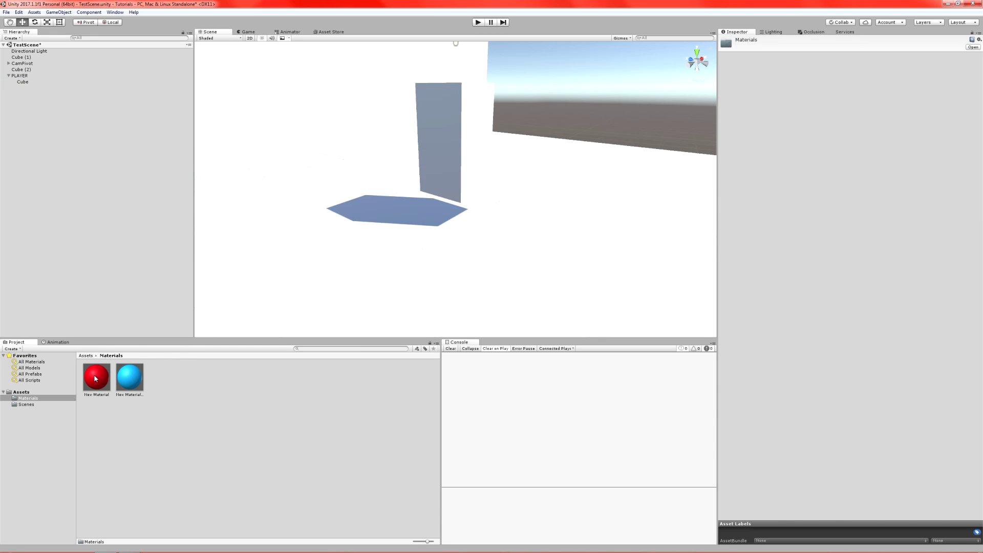
pyautogui.moveTo(96, 377); pyautogui.dragTo(464, 167)
pyautogui.keyDown('alt'); pyautogui.moveTo(573, 181); pyautogui.dragTo(459, 146); pyautogui.keyUp('alt')
pyautogui.click(459, 145)
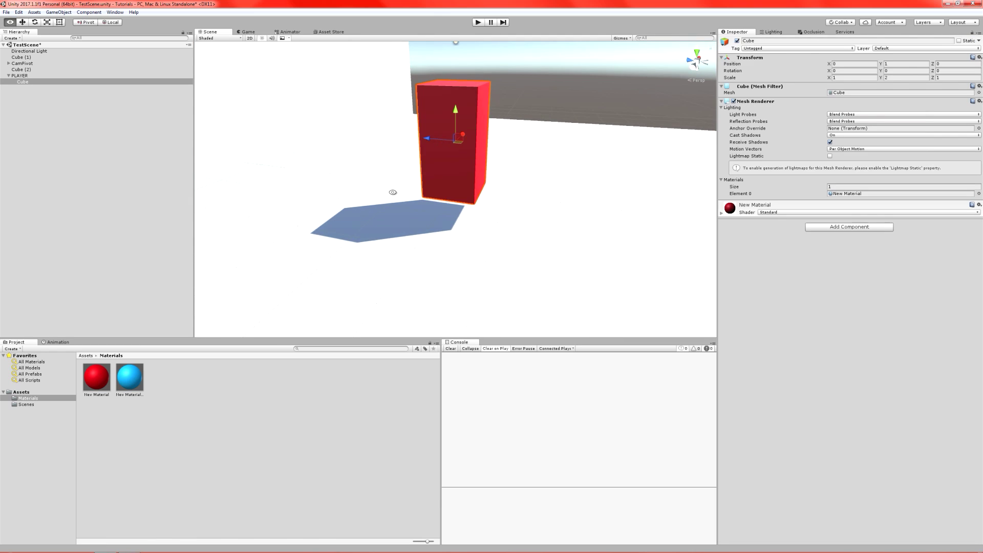
pyautogui.keyDown('alt'); pyautogui.moveTo(393, 192); pyautogui.dragTo(542, 195); pyautogui.keyUp('alt')
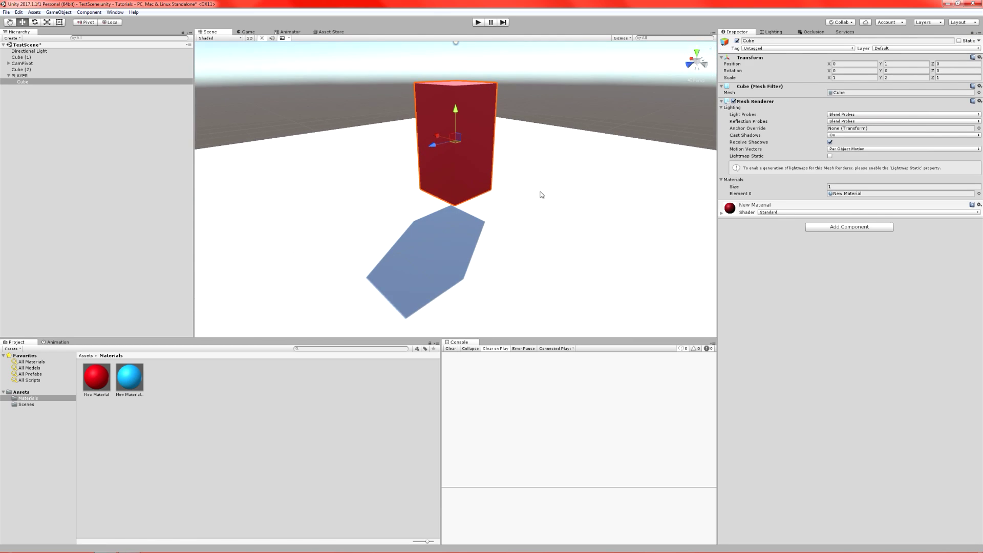
pyautogui.keyDown('alt'); pyautogui.moveTo(611, 198); pyautogui.dragTo(434, 206); pyautogui.keyUp('alt')
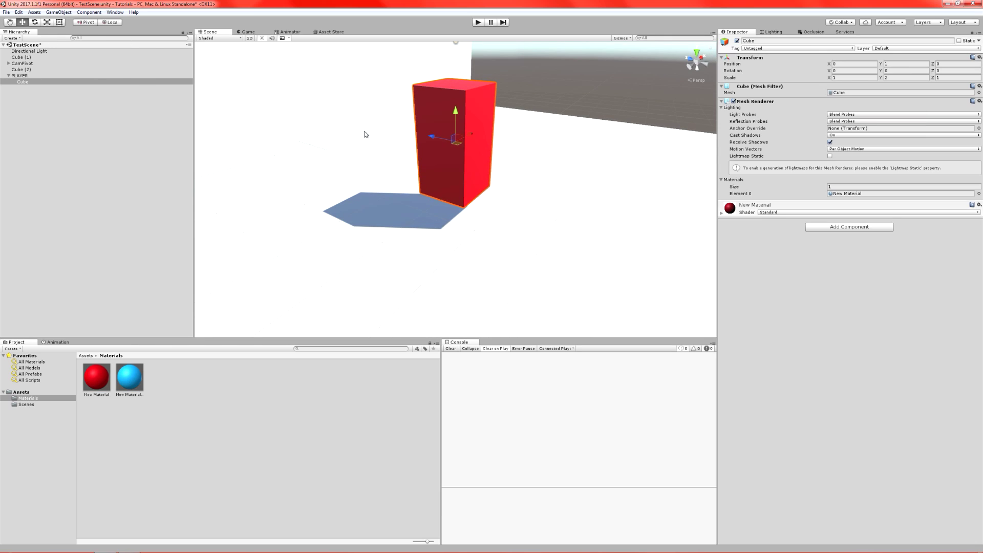
# Duplicate the red cube and set the copy's Y position to 0.5 and Y scale to 1
pyautogui.hotkey('ctrl', 'd')
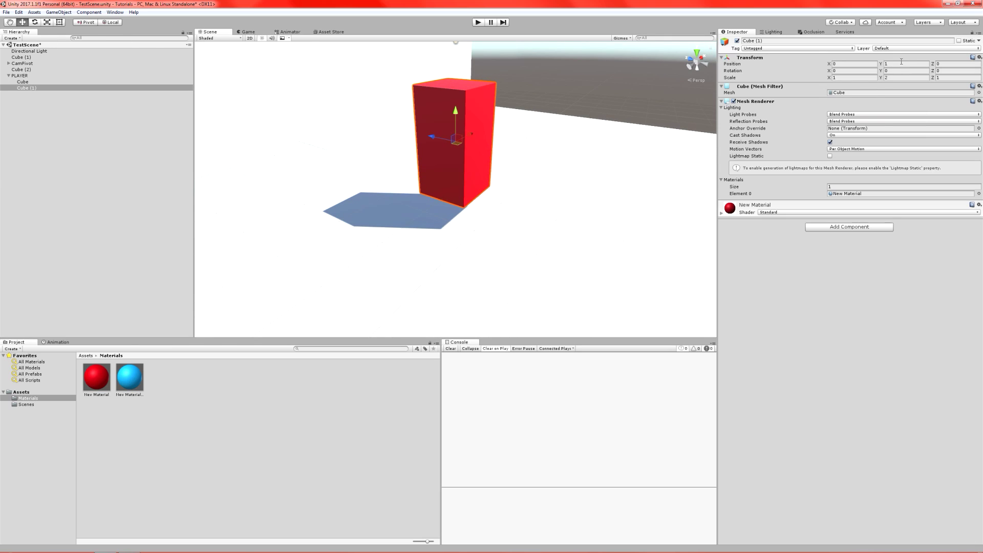
pyautogui.click(899, 64)
pyautogui.write('.5')
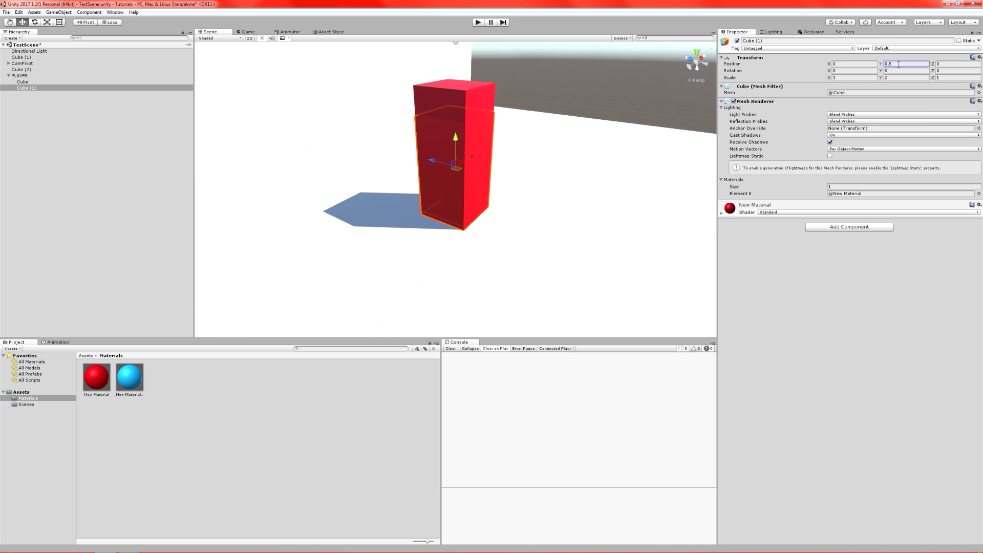
pyautogui.click(894, 78)
pyautogui.write('0')
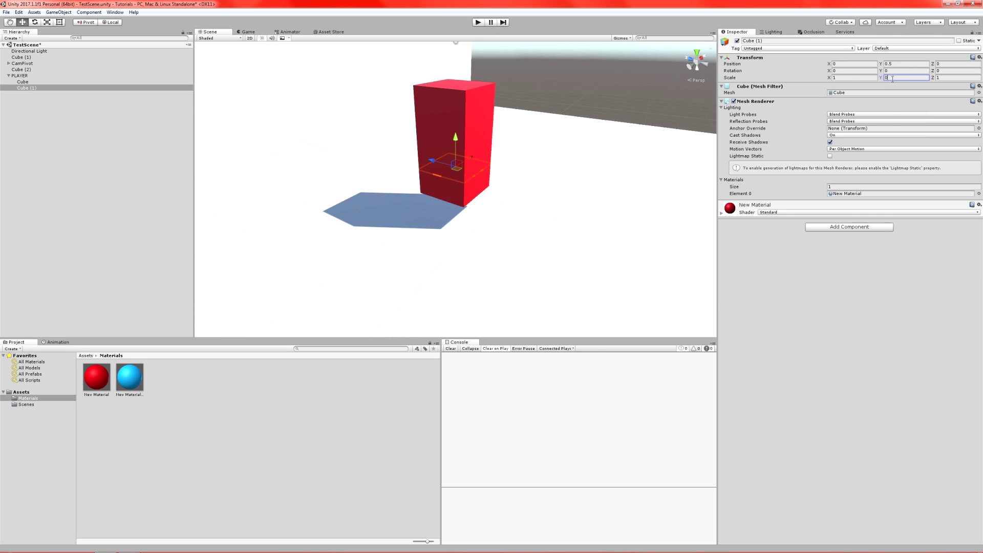
pyautogui.press('BackSpace')
pyautogui.write('1')
pyautogui.keyDown('alt'); pyautogui.moveTo(499, 129); pyautogui.dragTo(635, 136); pyautogui.keyUp('alt')
pyautogui.scroll(5, 476, 179)
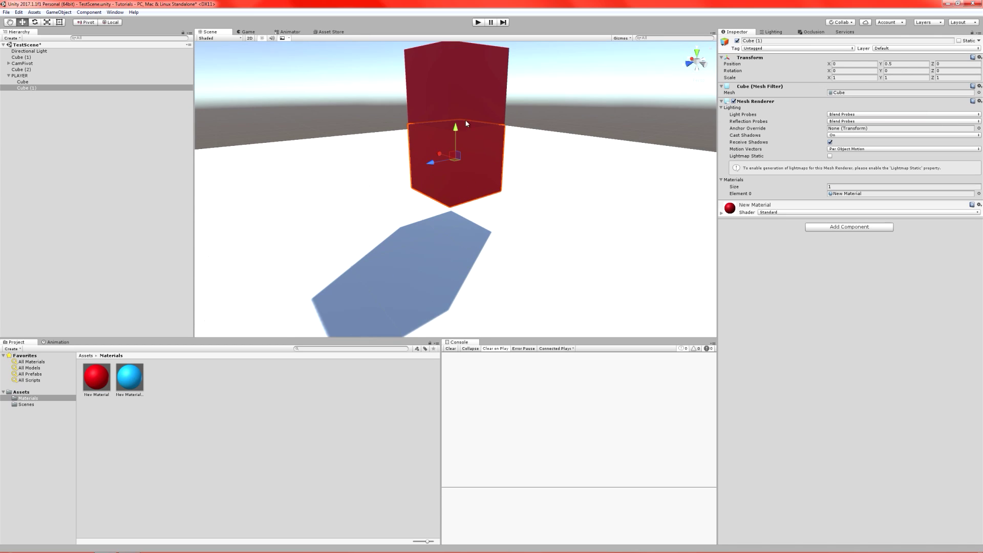
# Set the lower cube's X and Z scale to 1.1 and apply the blue material to it
pyautogui.click(871, 77)
pyautogui.write('1.1')
pyautogui.press('Tab')
pyautogui.press('Tab')
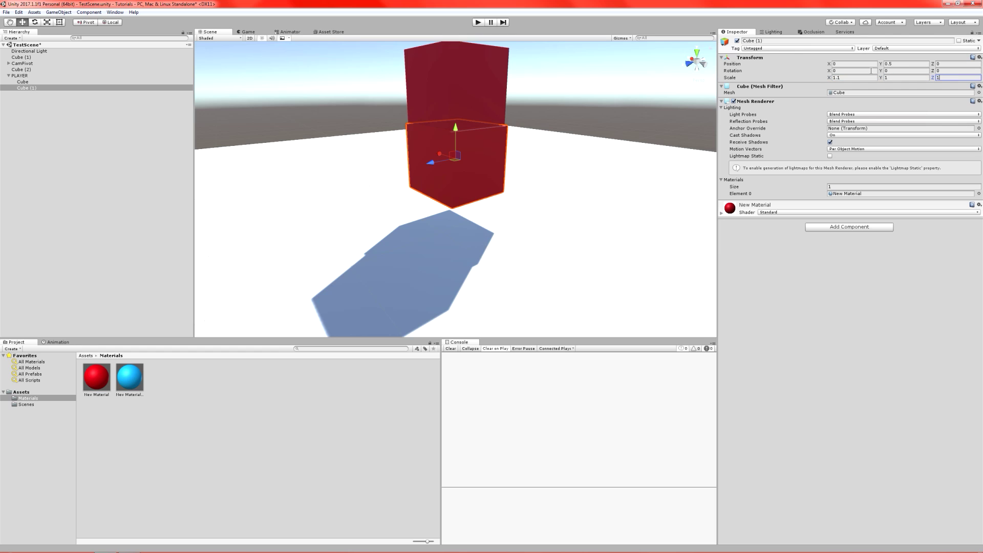
pyautogui.write('1.1')
pyautogui.keyDown('alt'); pyautogui.moveTo(604, 102); pyautogui.dragTo(458, 135); pyautogui.keyUp('alt')
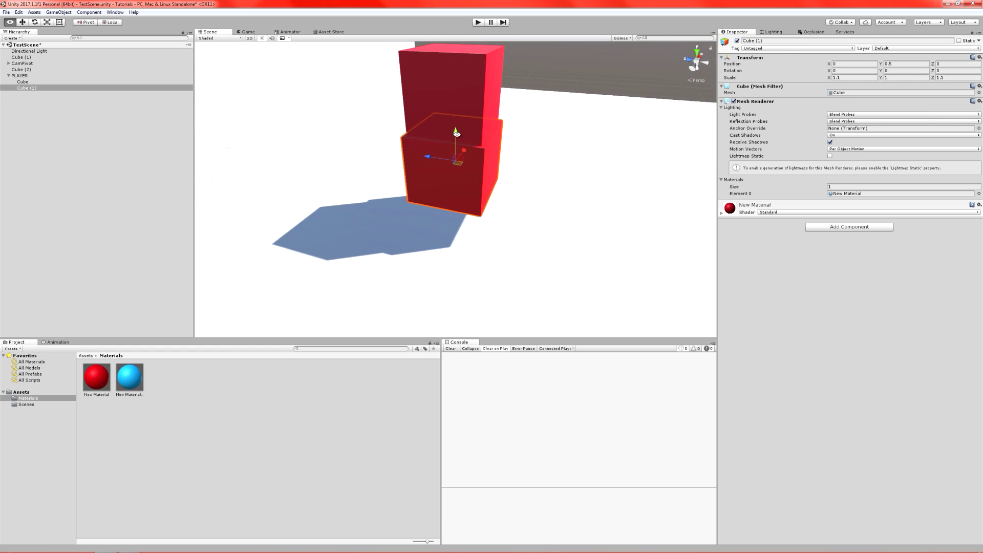
pyautogui.moveTo(131, 376); pyautogui.dragTo(504, 101)
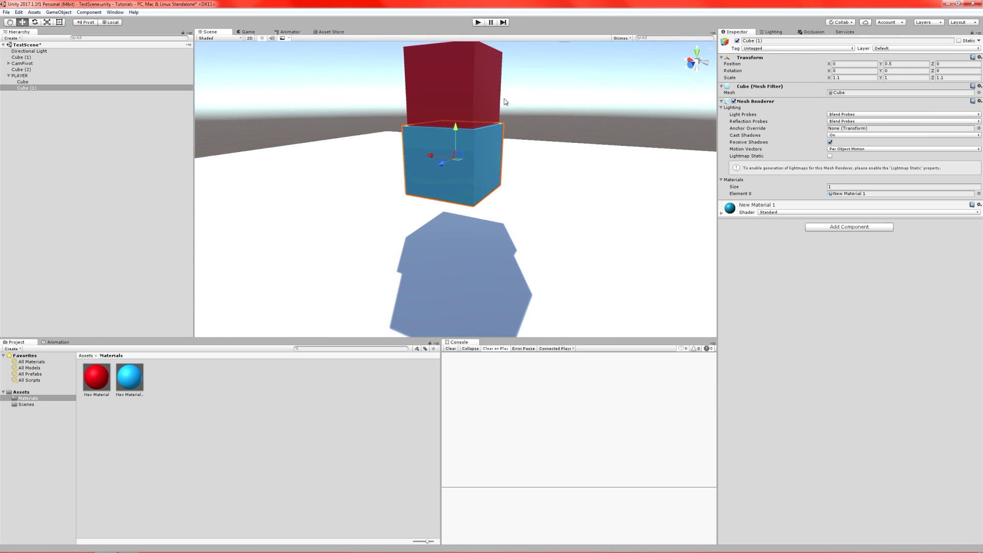
# Duplicate the blue cube and move the copy up and forward to about Y 1.483, Z 0.363
pyautogui.click(472, 93)
pyautogui.click(463, 157)
pyautogui.hotkey('ctrl', 'd')
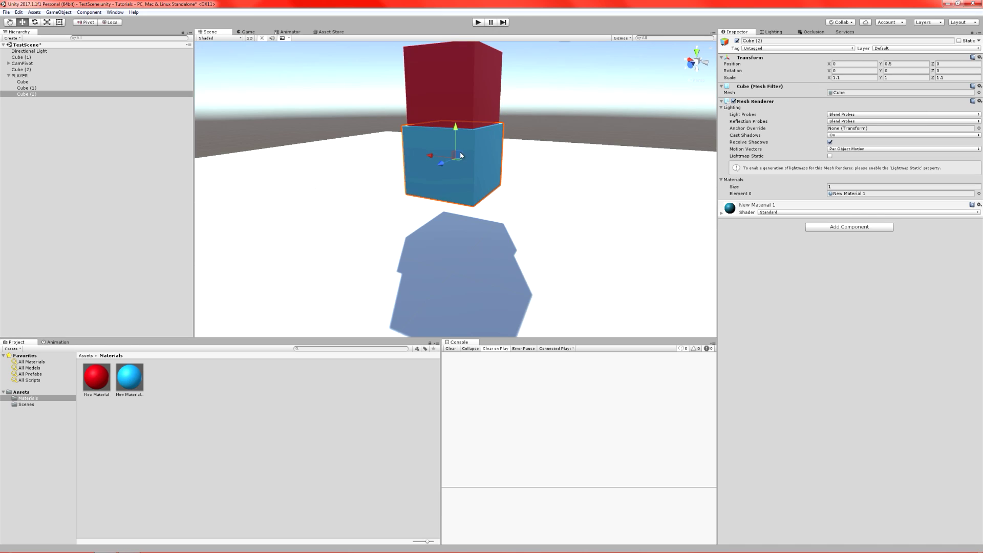
pyautogui.moveTo(461, 155); pyautogui.dragTo(443, 85)
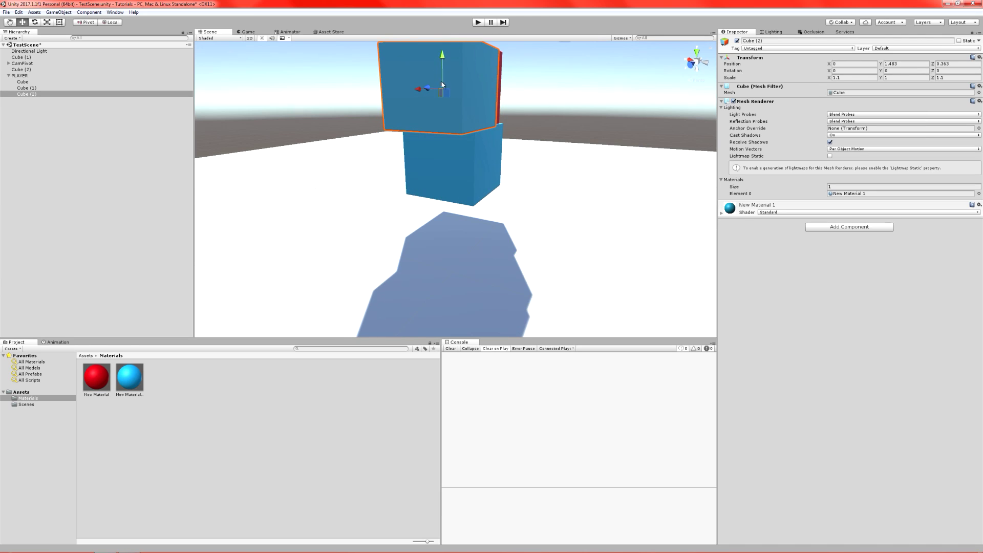
# Scale the duplicated blue cube to 0.1 on all three axes
pyautogui.click(848, 78)
pyautogui.write('.1')
pyautogui.press('Tab')
pyautogui.write('.1')
pyautogui.press('Tab')
pyautogui.write('.1')
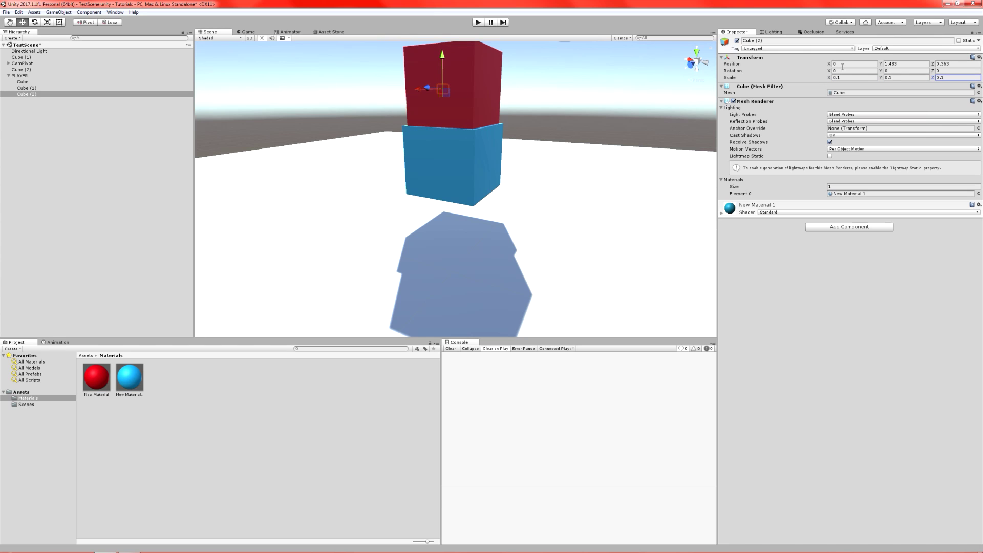
pyautogui.press('Return')
# Move the small blue cube forward onto the front face of the red block, at Z position 0.5
pyautogui.press('f')
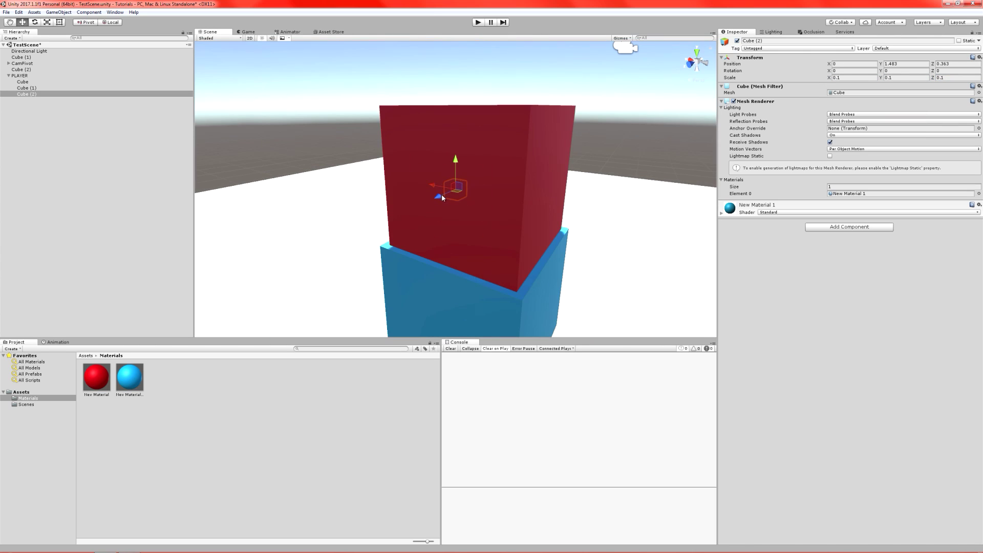
pyautogui.moveTo(442, 195); pyautogui.dragTo(435, 203)
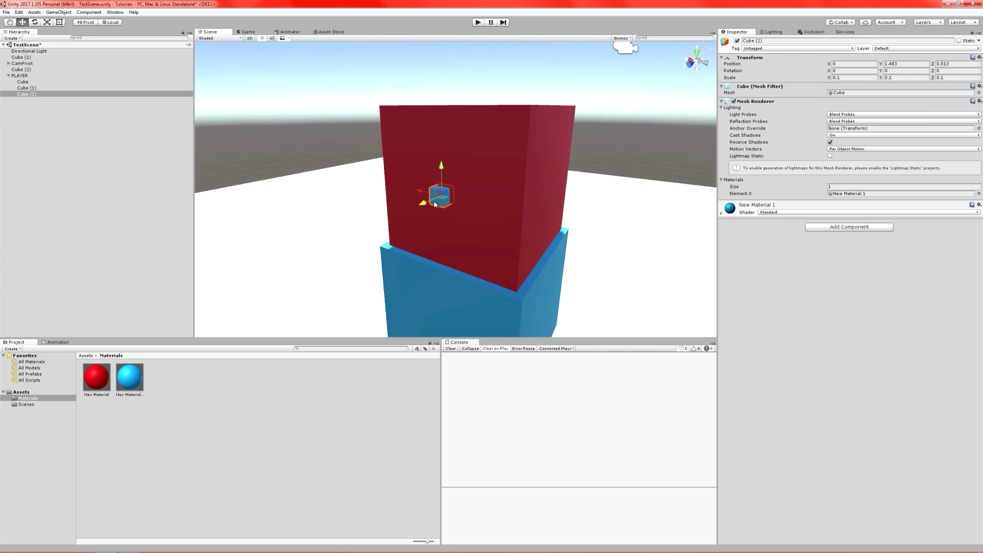
pyautogui.click(945, 64)
pyautogui.write('0.5')
pyautogui.press('Return')
# Scale the small blue cube to 0.2 in X, 0.3 in Y and 0.2 in Z to form an eye
pyautogui.keyDown('alt'); pyautogui.moveTo(512, 148); pyautogui.dragTo(602, 101); pyautogui.keyUp('alt')
pyautogui.click(914, 80)
pyautogui.hotkey('shift', 'Tab')
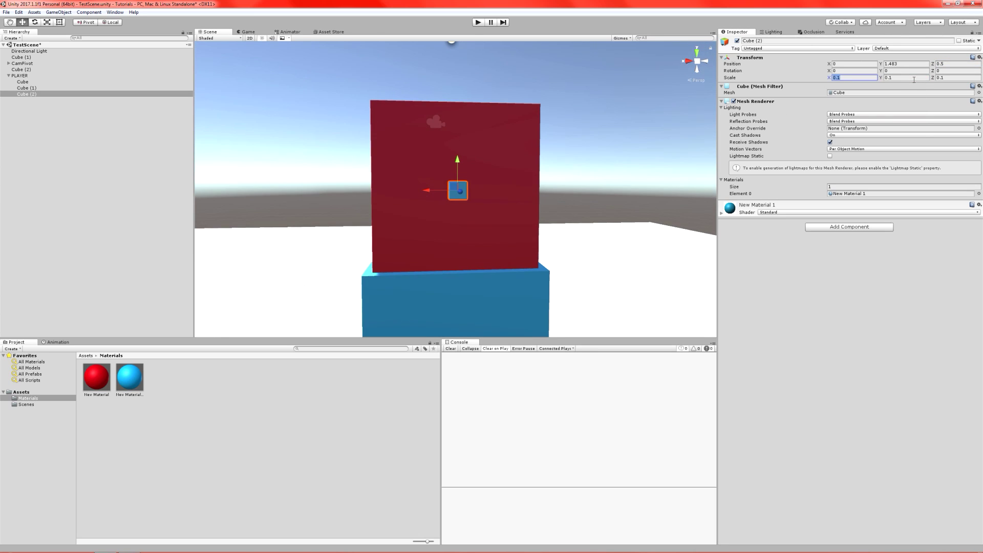
pyautogui.write('0.2')
pyautogui.press('Tab')
pyautogui.write('0.2')
pyautogui.press('Tab')
pyautogui.write('0.2')
pyautogui.click(914, 77)
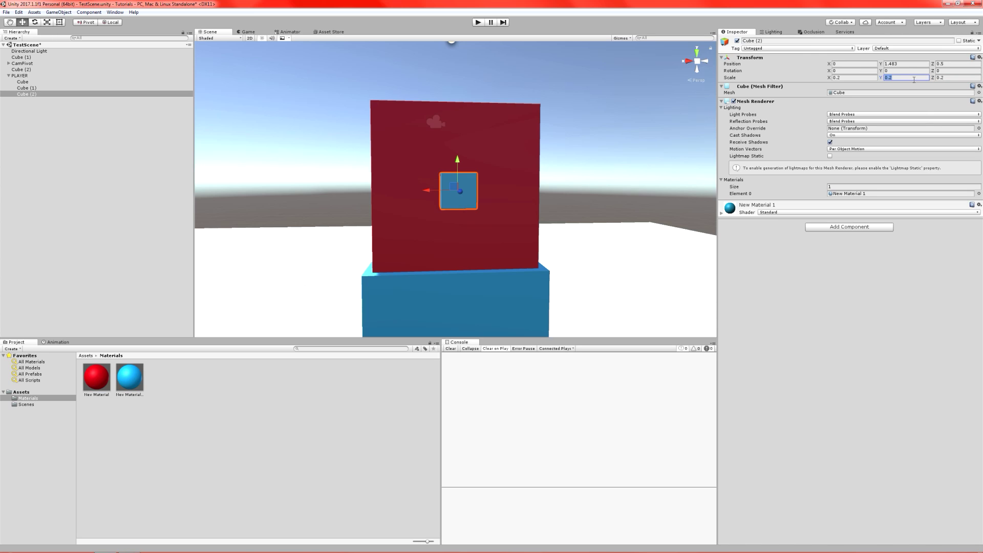
pyautogui.write('.3')
# Set the eye cube's X position to -0.2 and its Y position to 1.6
pyautogui.click(867, 64)
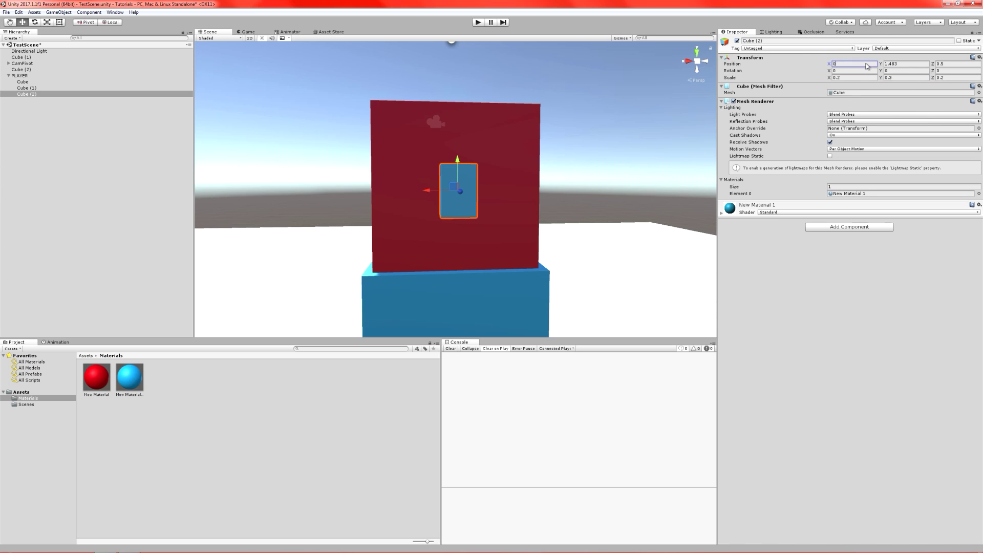
pyautogui.write('-0.1')
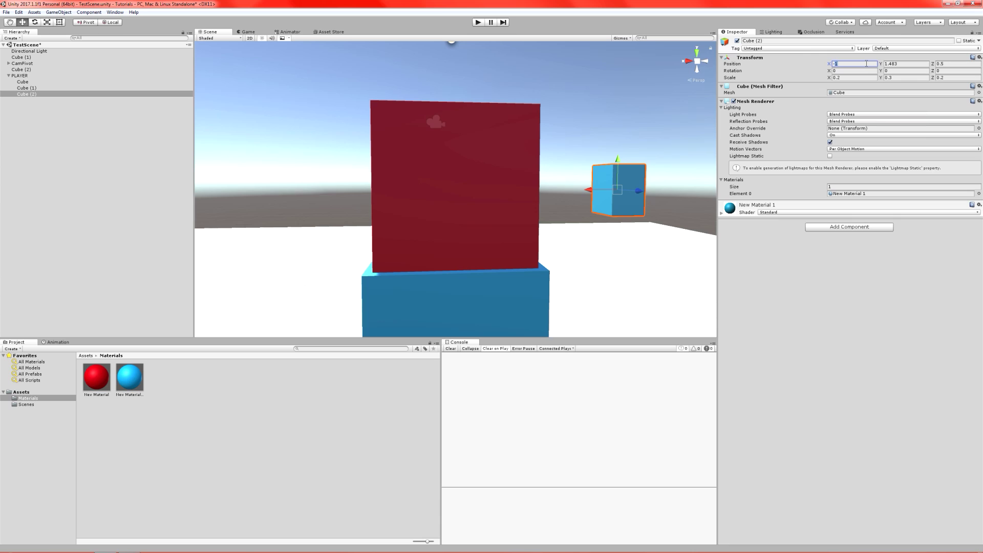
pyautogui.press('BackSpace')
pyautogui.write('0.1')
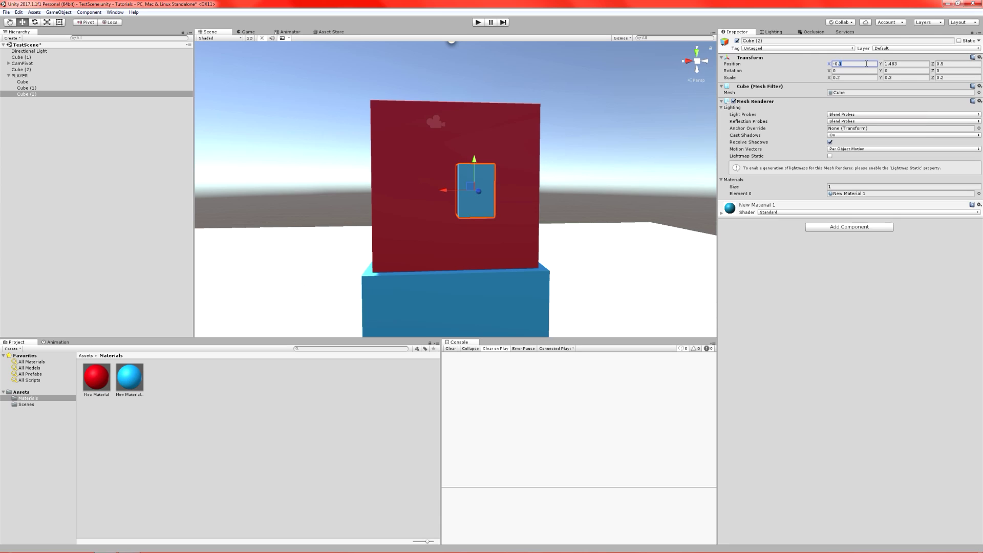
pyautogui.write('2')
pyautogui.press('Tab')
pyautogui.write('1')
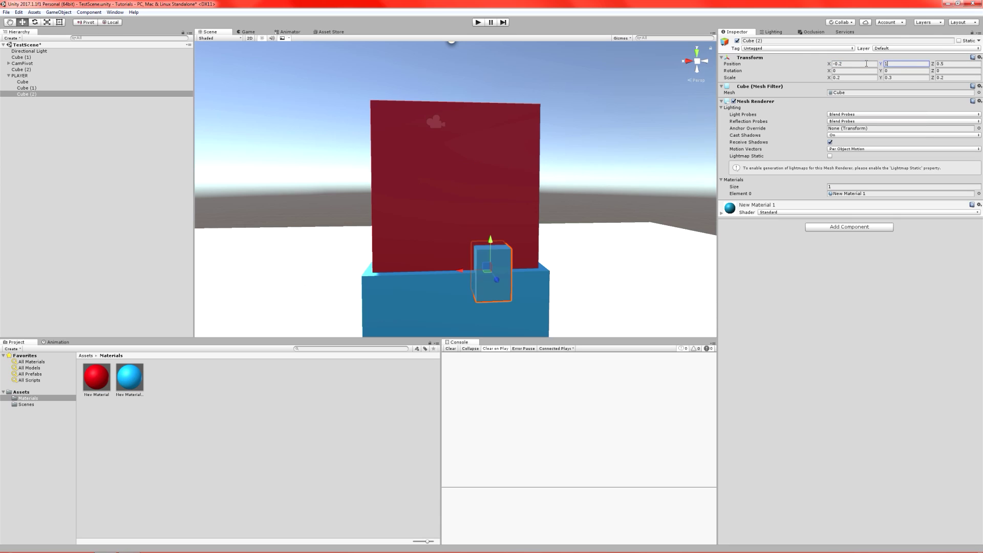
pyautogui.write('.8')
pyautogui.hotkey('shift', 'Left')
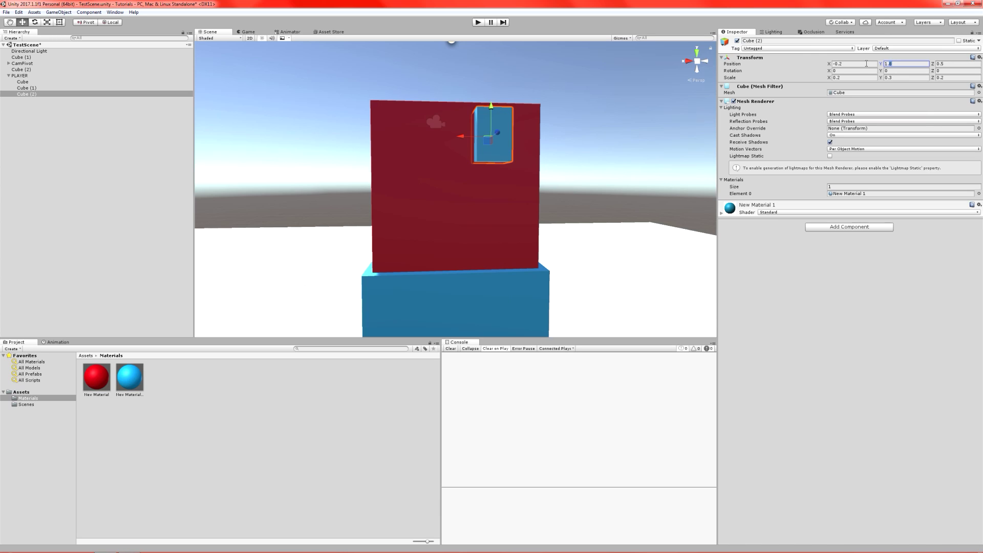
pyautogui.write('6')
pyautogui.press('Return')
# Duplicate the eye cube and set the copy's X position to 0.2 for the second eye
pyautogui.hotkey('ctrl', 'd')
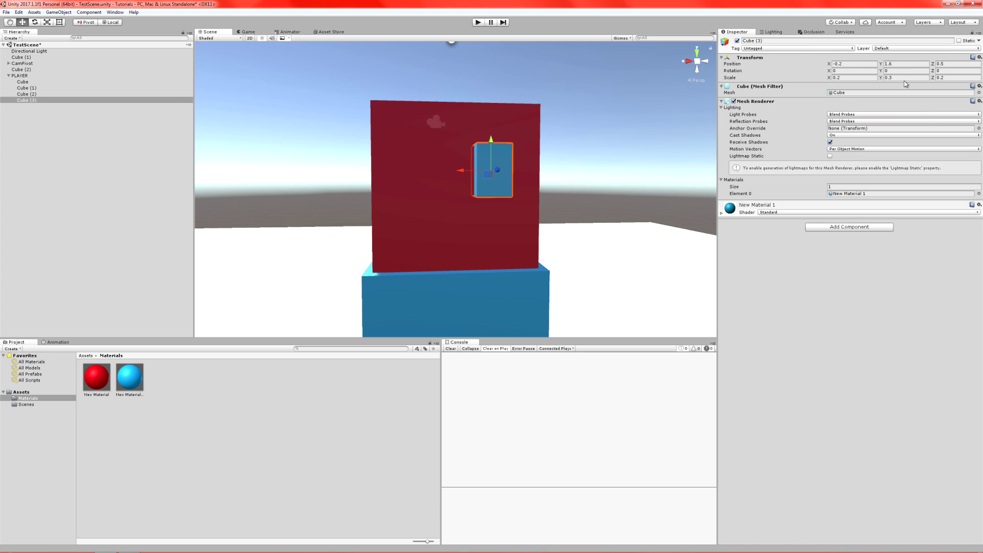
pyautogui.click(866, 65)
pyautogui.write('0.2')
pyautogui.press('Return')
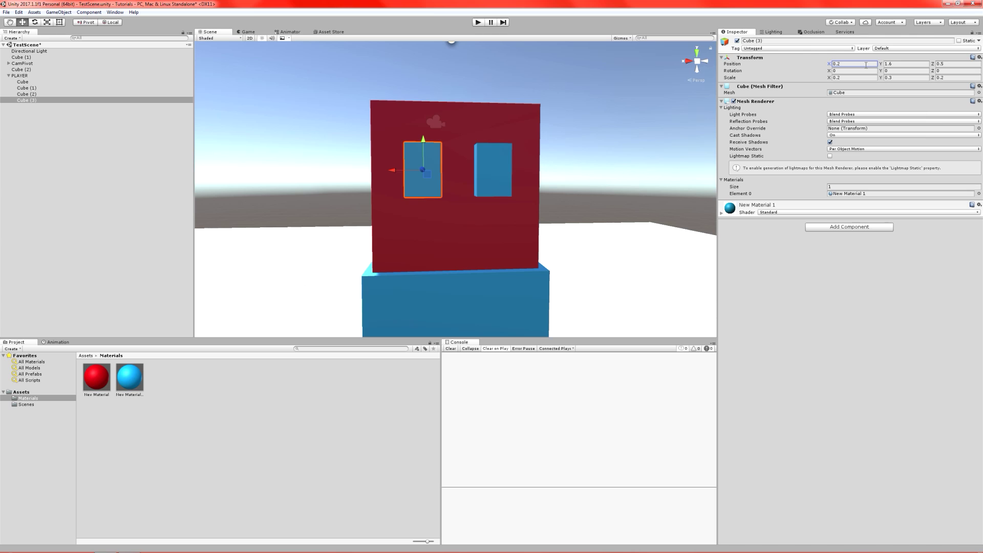
# Duplicate the blue material and apply the copy to the two eye cubes
pyautogui.keyDown('alt'); pyautogui.moveTo(587, 140); pyautogui.dragTo(566, 152); pyautogui.keyUp('alt')
pyautogui.scroll(-3, 409, 192)
pyautogui.click(130, 377)
pyautogui.hotkey('ctrl', 'd')
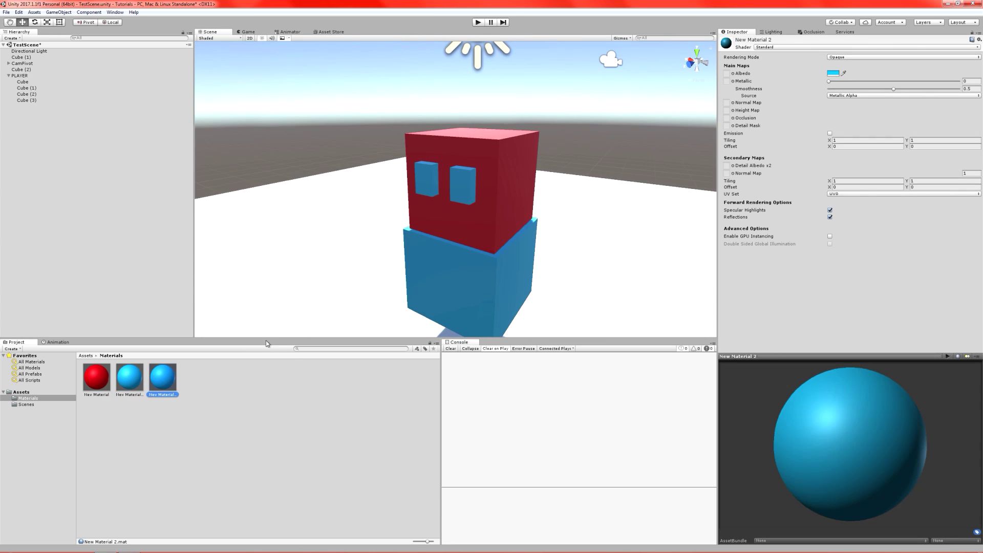
pyautogui.moveTo(174, 383); pyautogui.dragTo(460, 178)
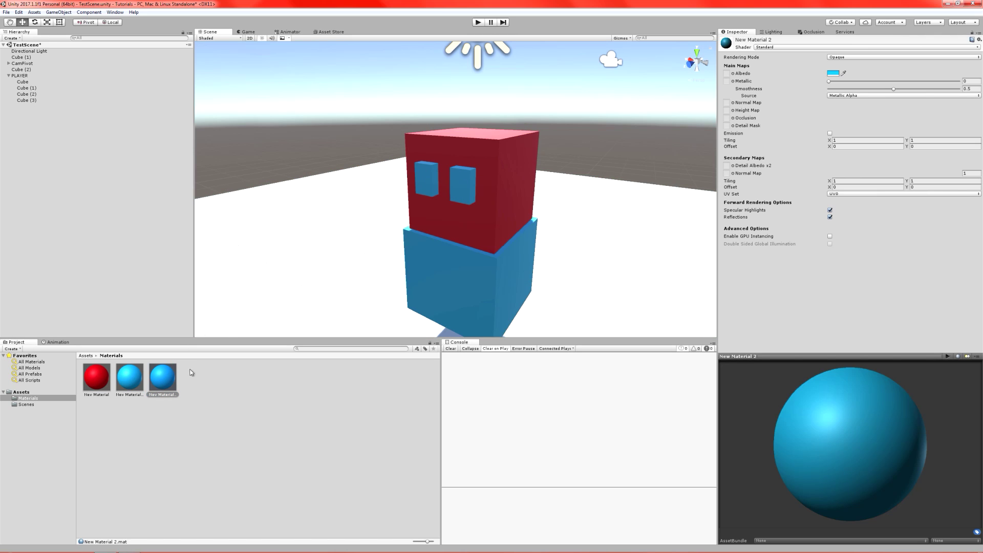
# Change the eye material's albedo colour to black and set its smoothness to 0.8
pyautogui.click(832, 73)
pyautogui.moveTo(92, 209); pyautogui.dragTo(36, 238)
pyautogui.click(431, 239)
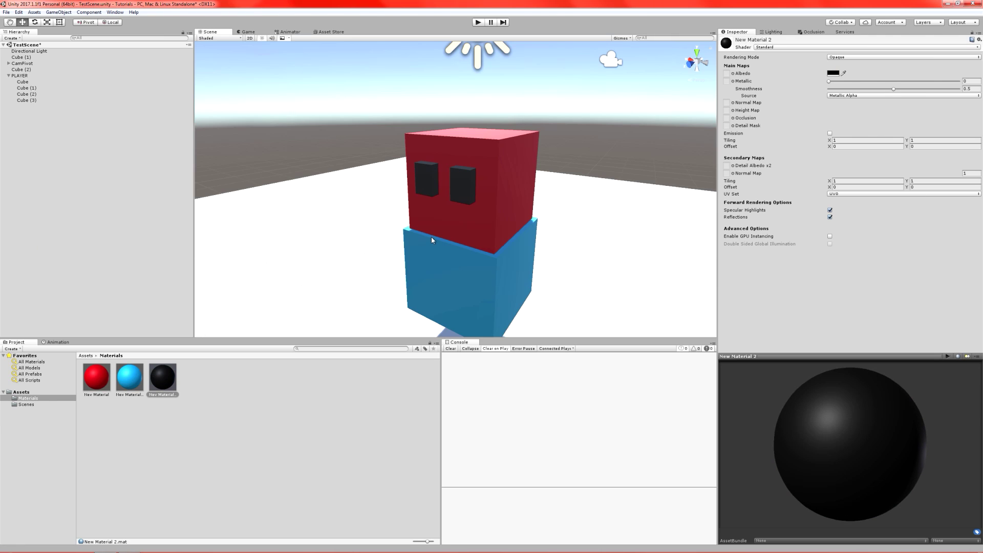
pyautogui.click(970, 88)
pyautogui.write('0.8')
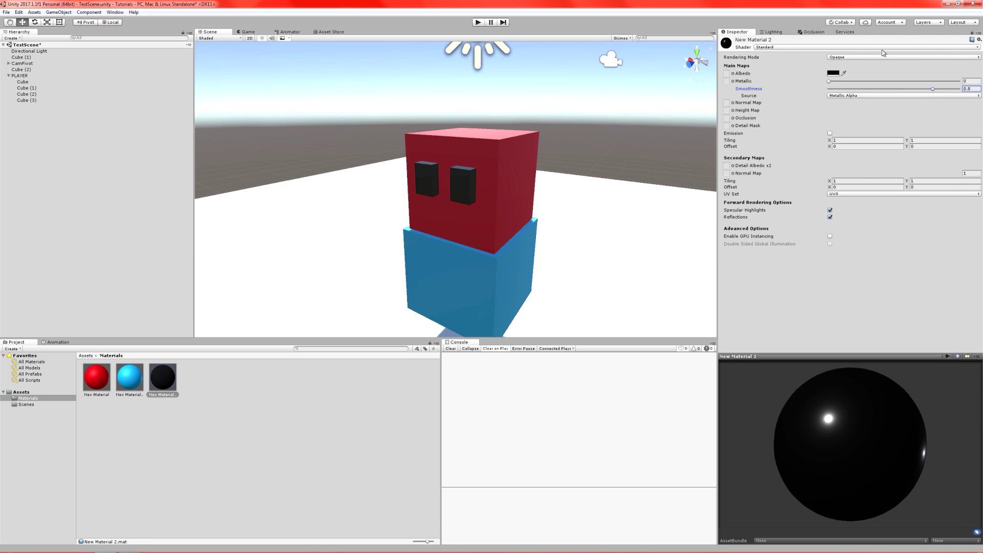
# Change the red head material's albedo to a light orange skin tone
pyautogui.keyDown('alt'); pyautogui.moveTo(485, 156); pyautogui.dragTo(403, 136); pyautogui.keyUp('alt')
pyautogui.keyDown('alt'); pyautogui.scroll(-4, 403, 136); pyautogui.keyUp('alt')
pyautogui.keyDown('alt'); pyautogui.moveTo(463, 165); pyautogui.dragTo(560, 162); pyautogui.keyUp('alt')
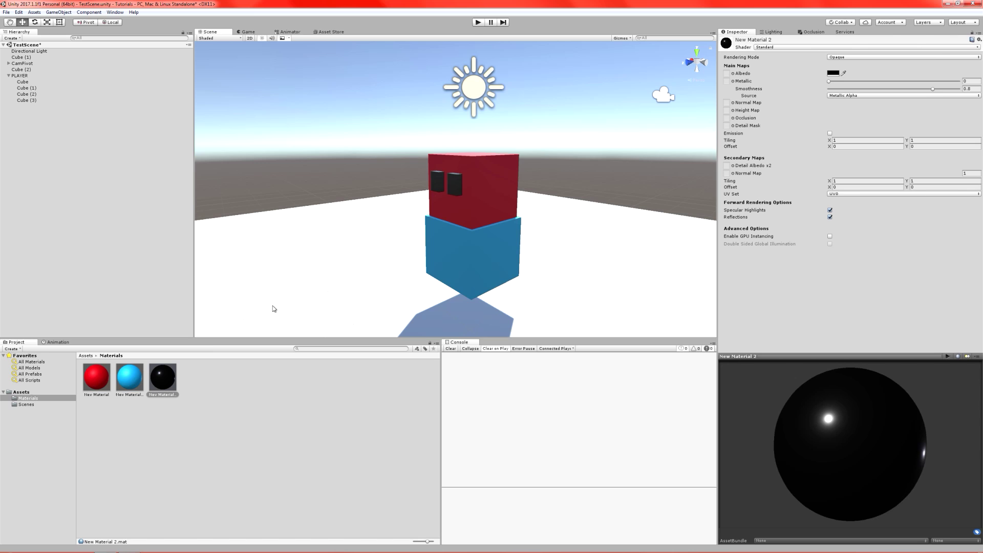
pyautogui.click(95, 375)
pyautogui.click(833, 74)
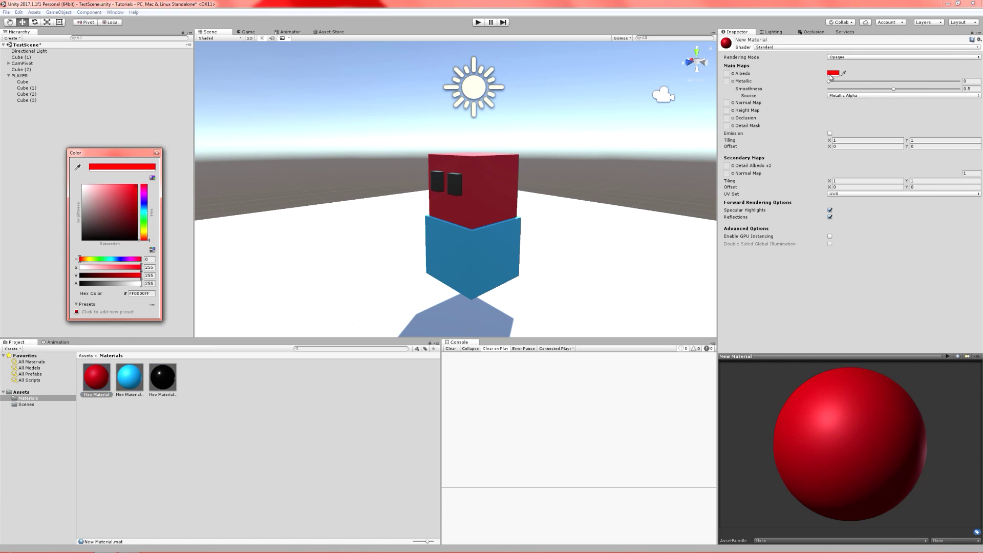
pyautogui.moveTo(143, 242); pyautogui.dragTo(151, 237)
pyautogui.moveTo(126, 191); pyautogui.dragTo(120, 158)
pyautogui.keyDown('alt'); pyautogui.click(526, 165); pyautogui.keyUp('alt')
pyautogui.keyDown('alt'); pyautogui.moveTo(526, 164); pyautogui.dragTo(220, 124); pyautogui.keyUp('alt')
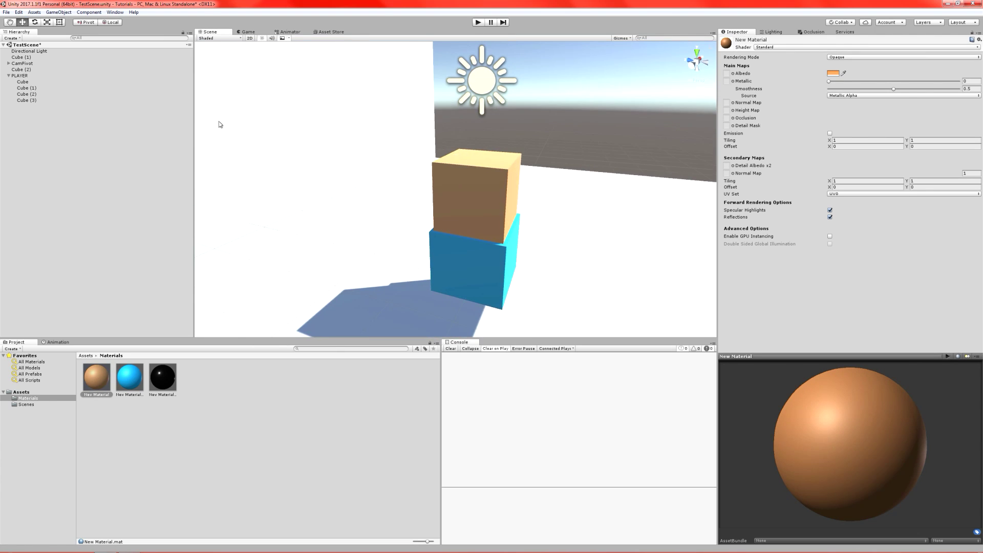
# Go through PLAYER's child cubes in the hierarchy, select PLAYER itself and examine the whole figure
pyautogui.click(31, 81)
pyautogui.press('Down')
pyautogui.press('Down')
pyautogui.press('Down')
pyautogui.press('Up')
pyautogui.press('Up')
pyautogui.press('Up')
pyautogui.press('Up')
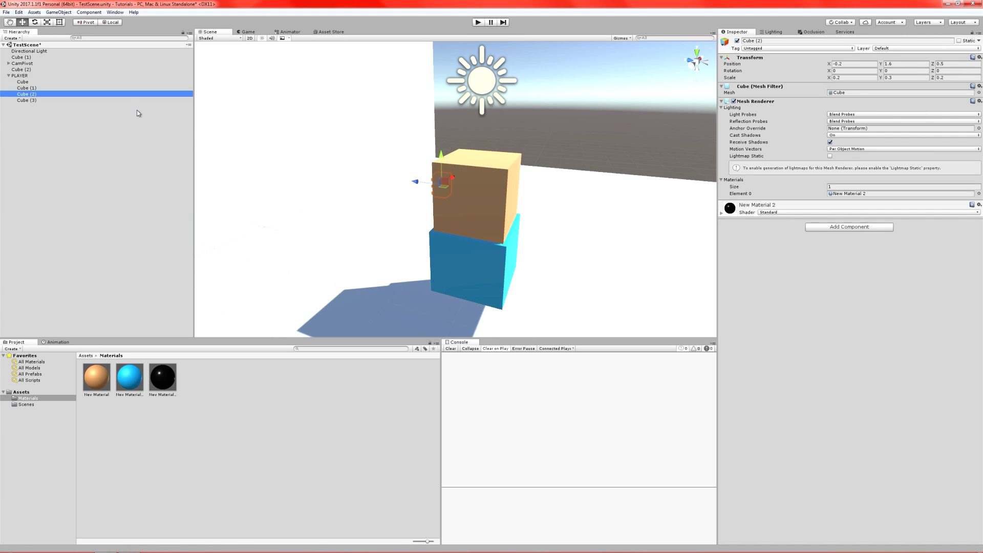
pyautogui.keyDown('alt'); pyautogui.moveTo(368, 159); pyautogui.dragTo(523, 162); pyautogui.keyUp('alt')
pyautogui.scroll(-8, 522, 162)
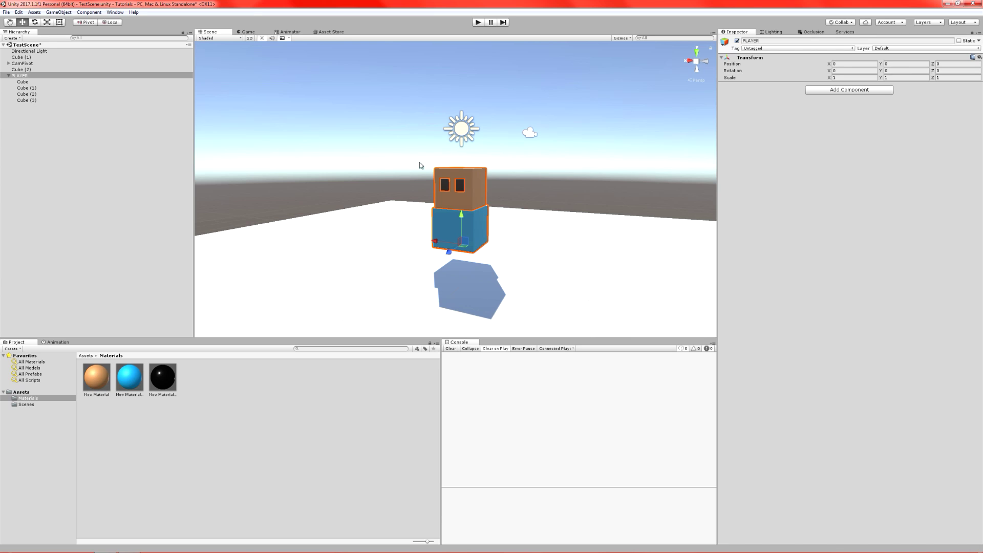
# Select PLAYER, collapse its child cubes in the hierarchy and add a Character Controller component to it
pyautogui.click(23, 83)
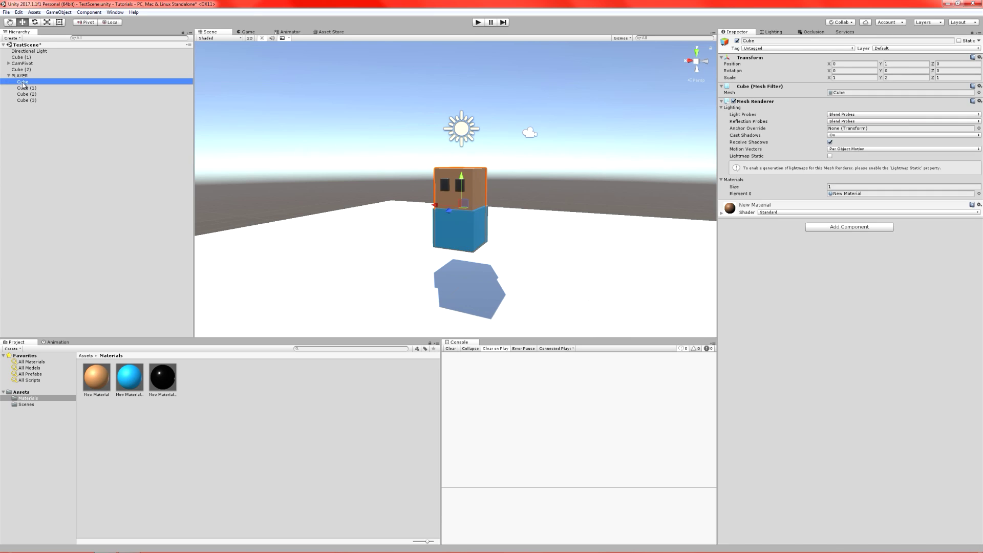
pyautogui.click(124, 91)
pyautogui.press('Down')
pyautogui.press('Down')
pyautogui.press('Up')
pyautogui.press('Up')
pyautogui.press('Up')
pyautogui.press('Up')
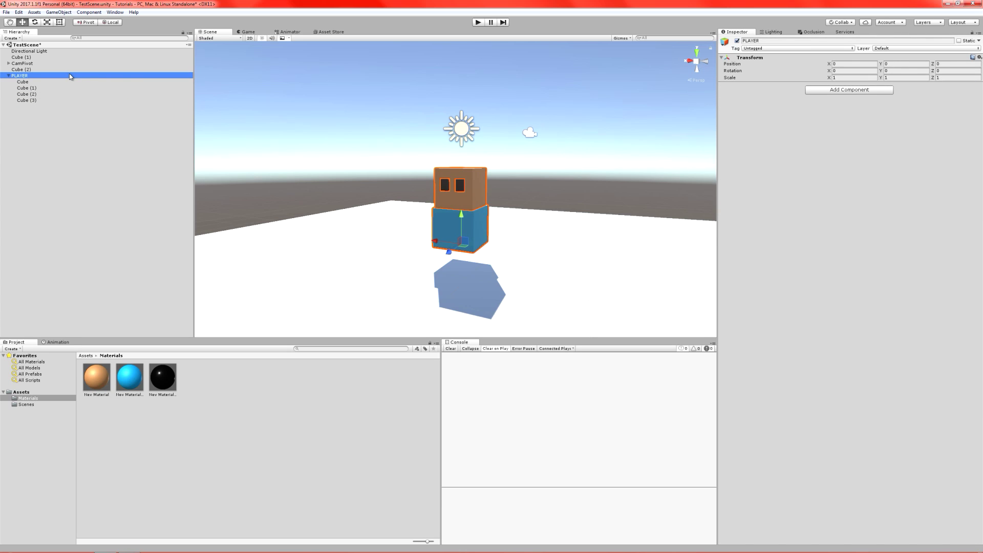
pyautogui.press('Left')
pyautogui.click(850, 89)
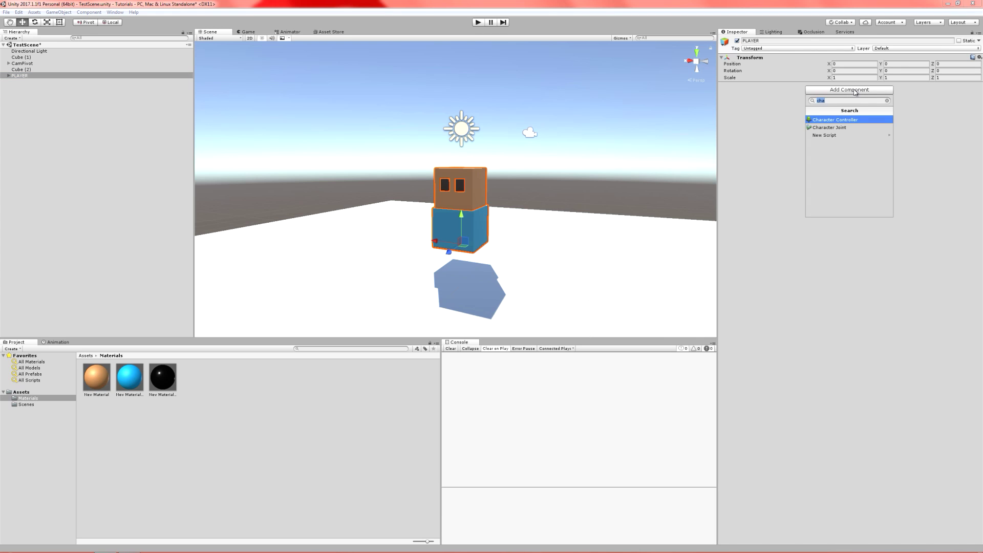
pyautogui.click(845, 120)
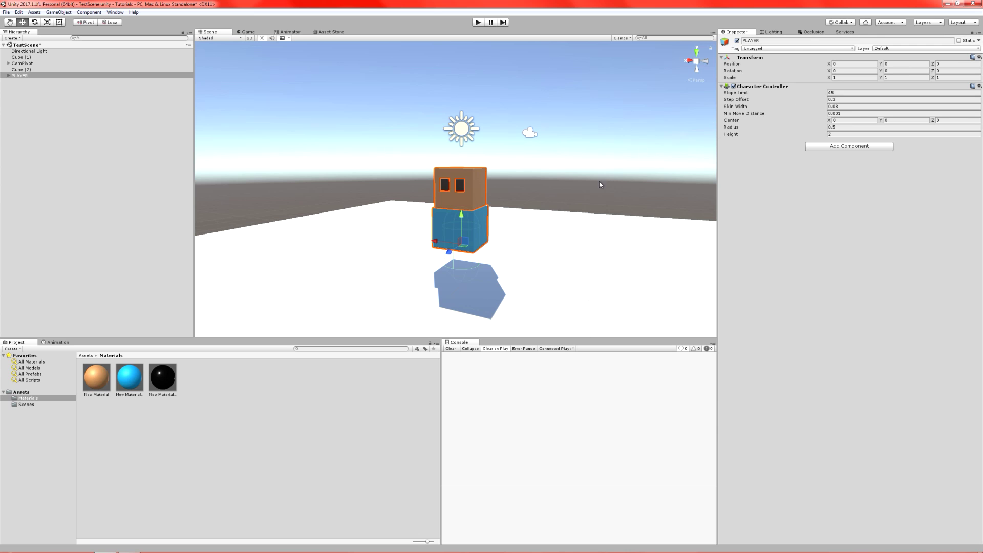
# Set the Character Controller's center Y to 1 on PLAYER
pyautogui.keyDown('alt'); pyautogui.moveTo(599, 184); pyautogui.dragTo(558, 189); pyautogui.keyUp('alt')
pyautogui.scroll(8, 567, 253)
pyautogui.keyDown('alt'); pyautogui.moveTo(566, 252); pyautogui.dragTo(528, 215); pyautogui.keyUp('alt')
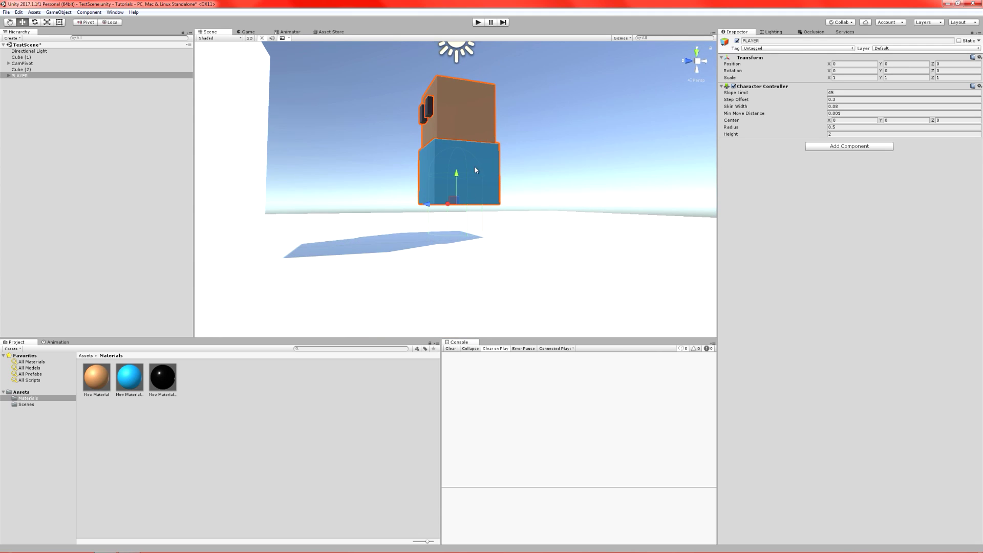
pyautogui.keyDown('alt'); pyautogui.moveTo(474, 164); pyautogui.dragTo(503, 173); pyautogui.keyUp('alt')
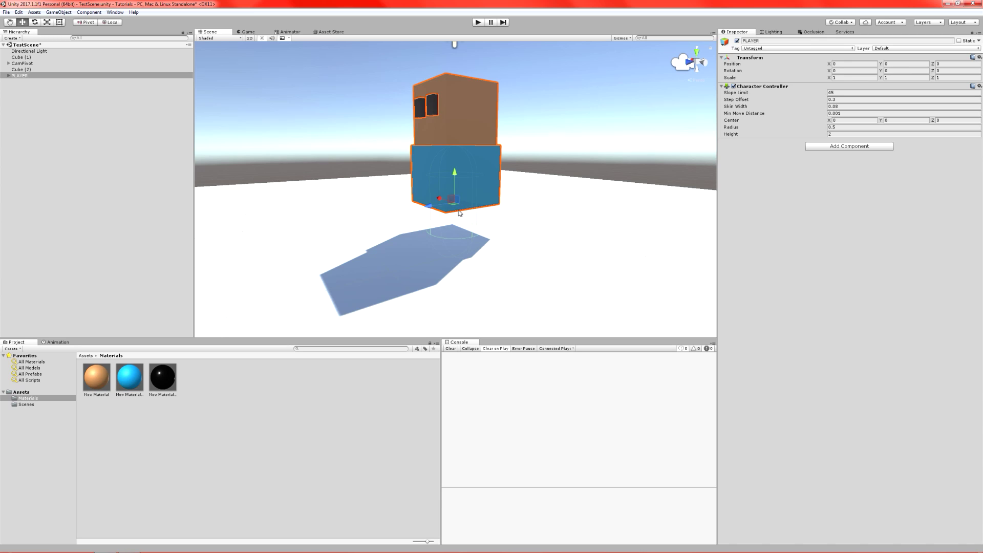
pyautogui.click(899, 120)
pyautogui.write('1')
# Examine the Character Controller's capsule around the figure from several sides, along with its height and step offset settings
pyautogui.keyDown('alt'); pyautogui.moveTo(604, 156); pyautogui.dragTo(565, 115); pyautogui.keyUp('alt')
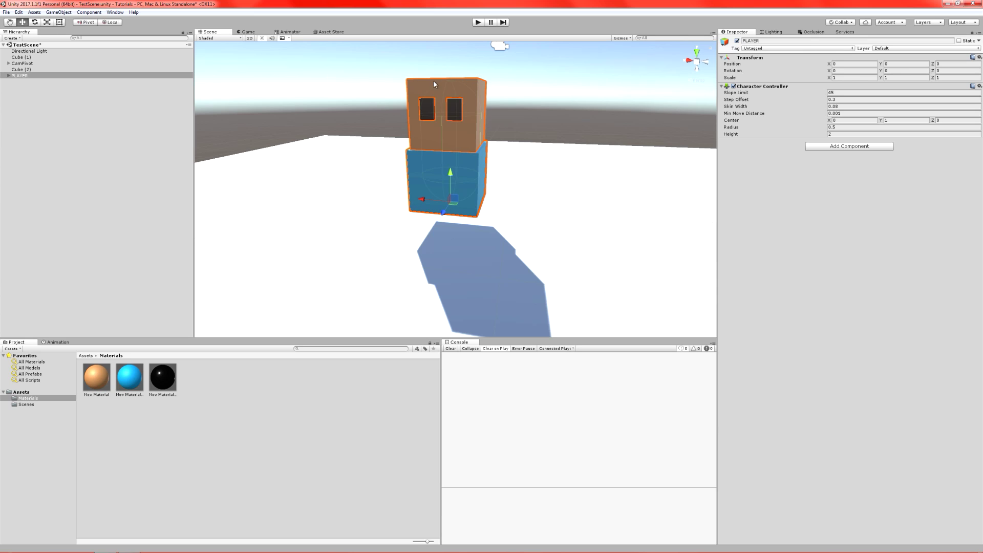
pyautogui.keyDown('alt'); pyautogui.moveTo(574, 177); pyautogui.dragTo(512, 150); pyautogui.keyUp('alt')
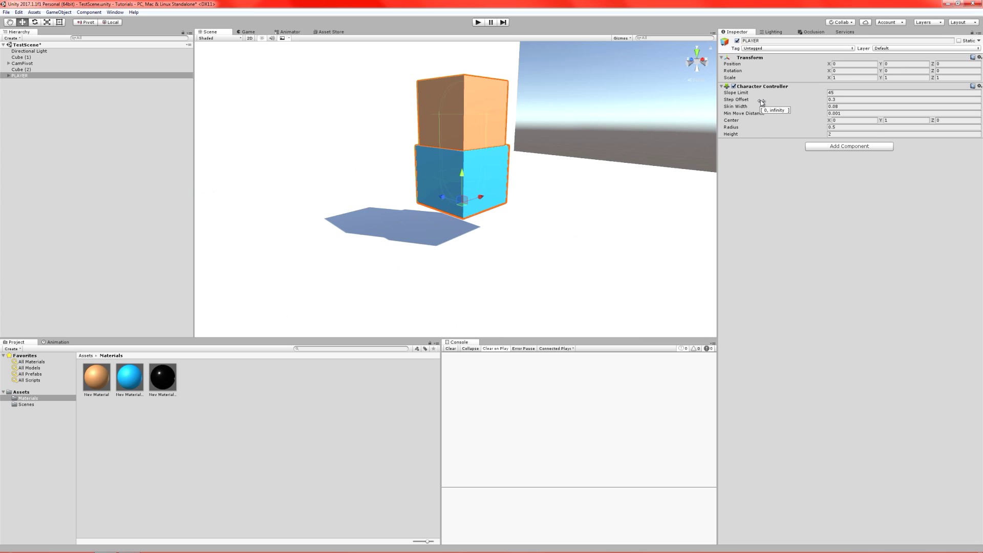
pyautogui.click(848, 132)
pyautogui.keyDown('alt'); pyautogui.moveTo(410, 137); pyautogui.dragTo(674, 141); pyautogui.keyUp('alt')
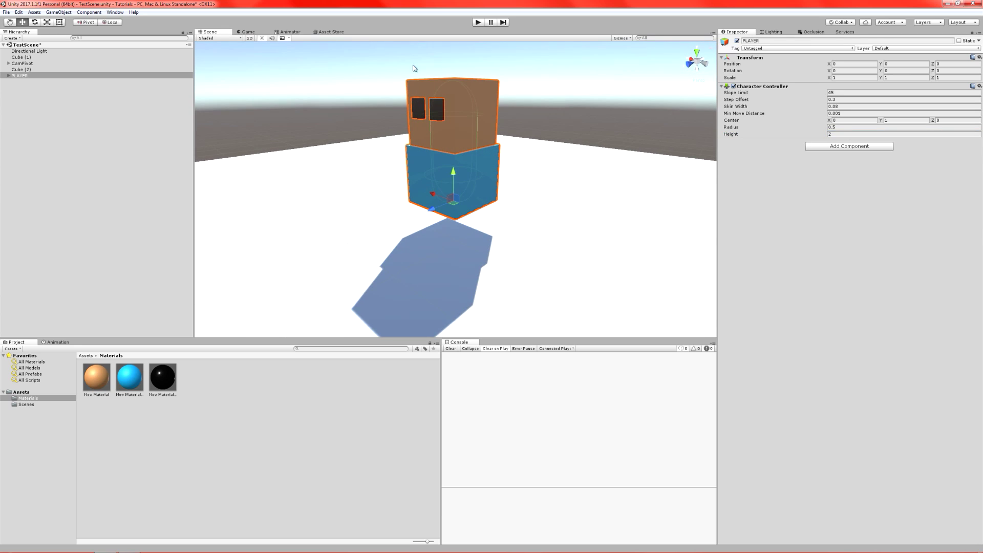
pyautogui.scroll(-3, 457, 145)
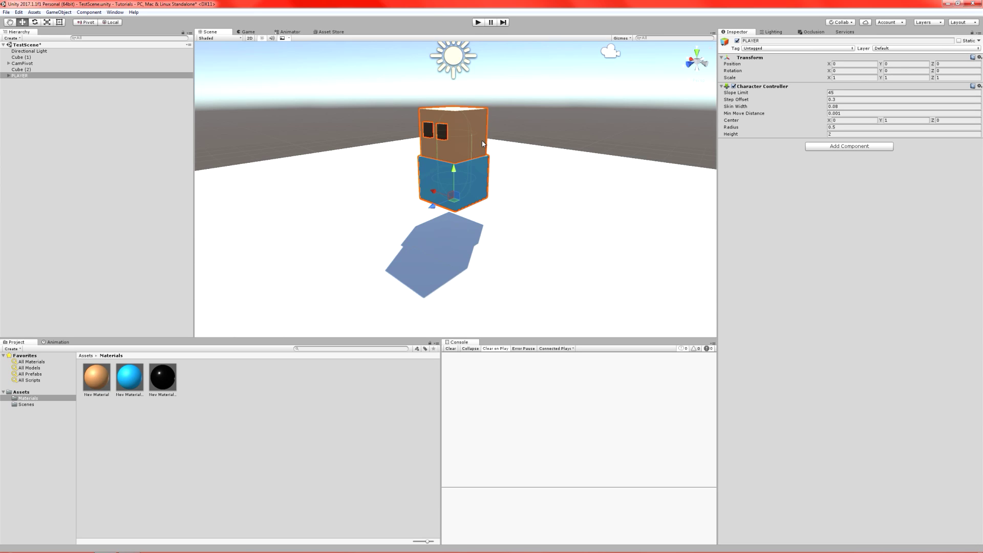
pyautogui.moveTo(530, 131)
pyautogui.keyDown('alt'); pyautogui.mouseDown()
pyautogui.moveTo(502, 135)
pyautogui.moveTo(517, 145)
pyautogui.mouseUp(); pyautogui.keyUp('alt')
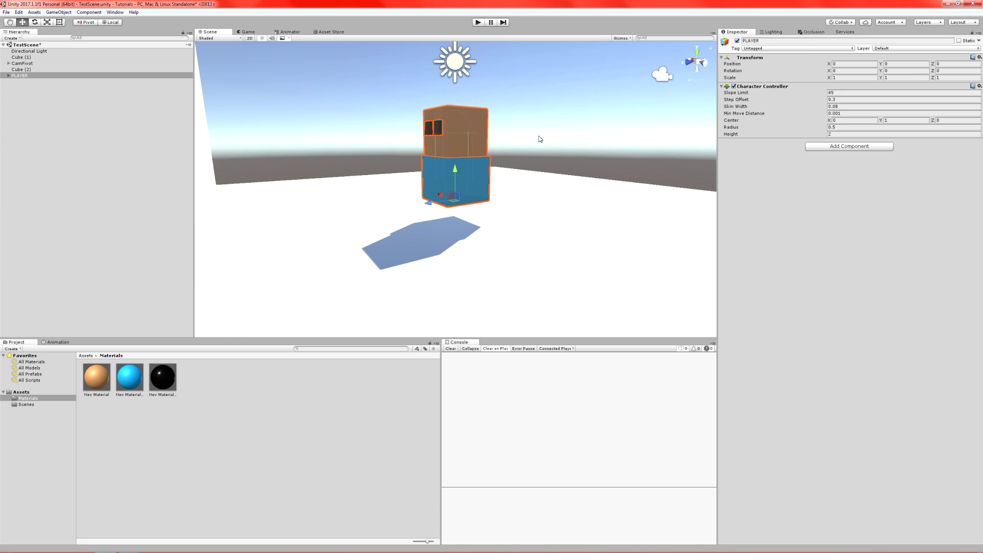
pyautogui.keyDown('alt'); pyautogui.moveTo(596, 166); pyautogui.dragTo(421, 198); pyautogui.keyUp('alt')
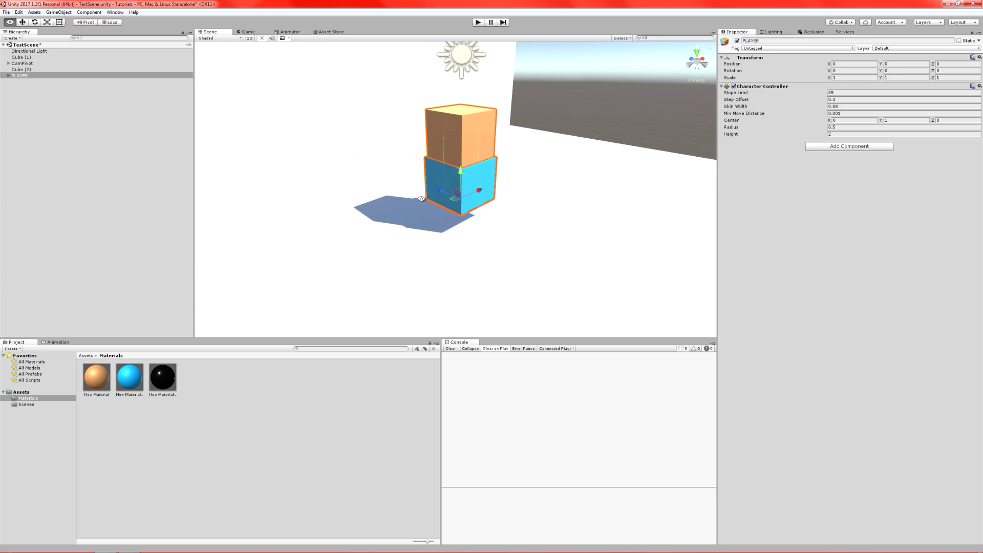
pyautogui.scroll(-8, 422, 199)
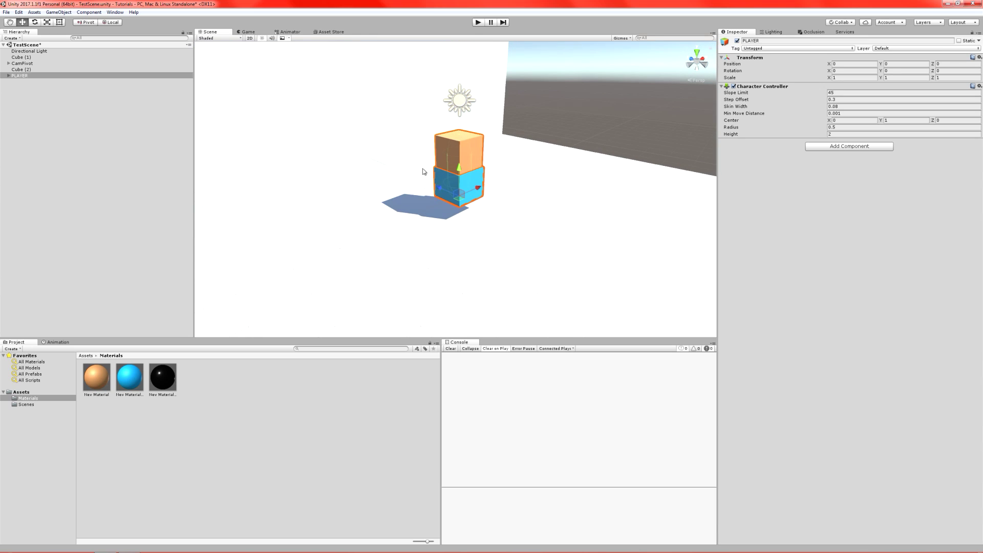
pyautogui.keyDown('alt'); pyautogui.moveTo(514, 180); pyautogui.dragTo(502, 162); pyautogui.keyUp('alt')
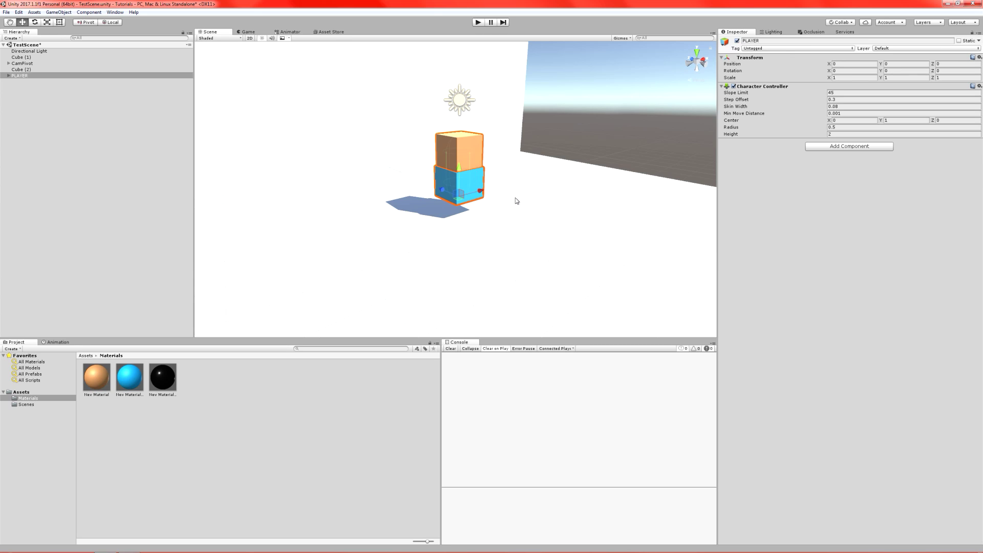
# Set PLAYER's Y rotation to 180
pyautogui.click(45, 70)
pyautogui.click(45, 75)
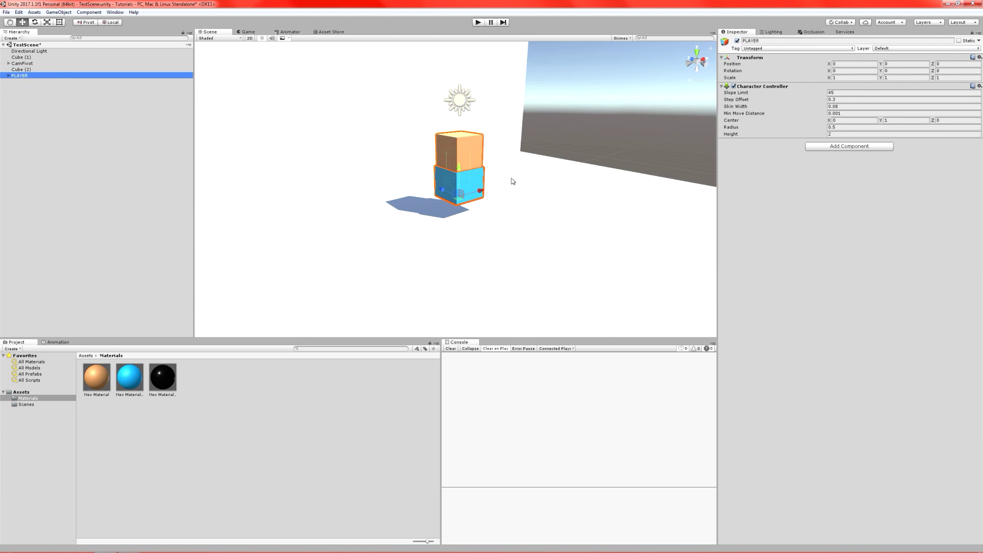
pyautogui.click(901, 70)
pyautogui.write('180')
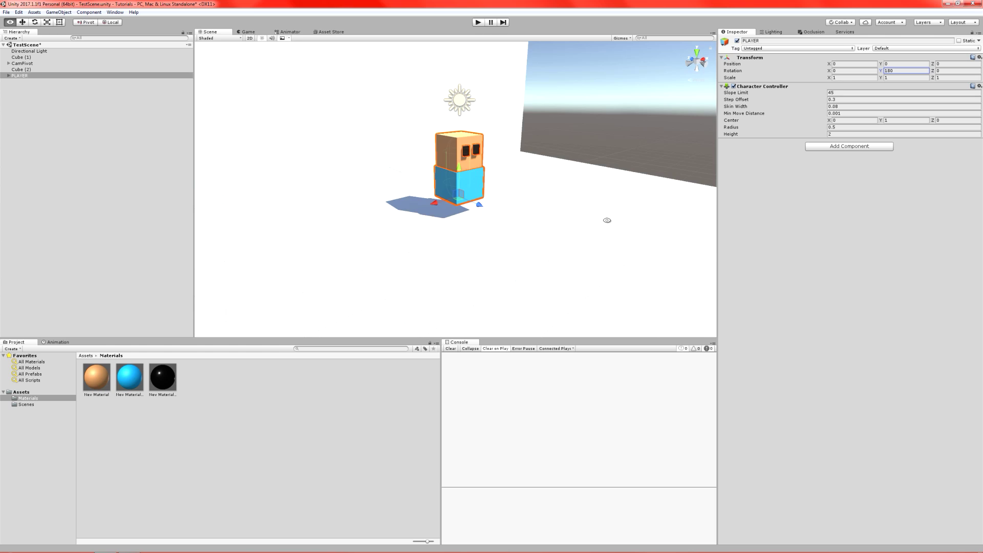
# Select both black eye cubes and set Cast Shadows to Off in their Mesh Renderers
pyautogui.keyDown('alt'); pyautogui.moveTo(607, 220); pyautogui.dragTo(469, 159); pyautogui.keyUp('alt')
pyautogui.click(418, 395)
pyautogui.click(457, 155)
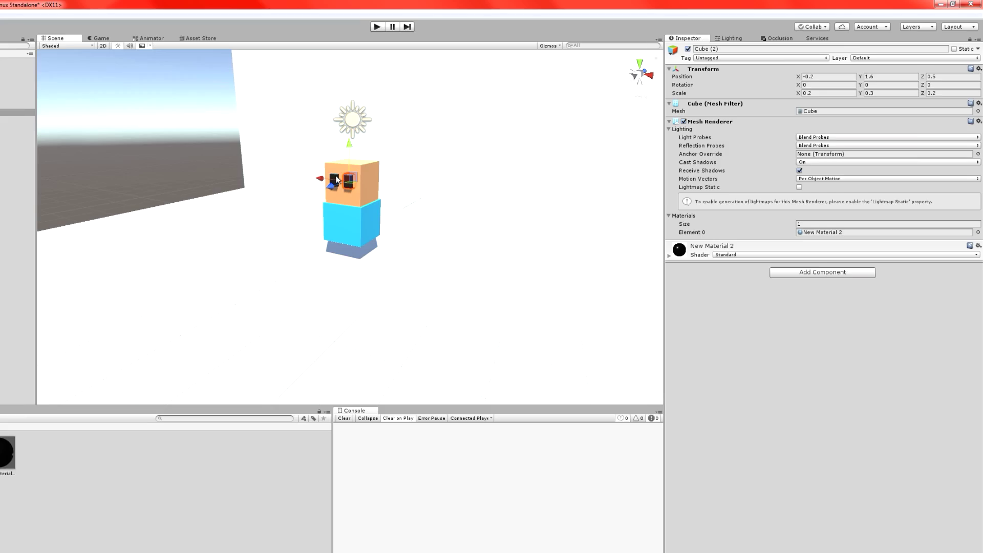
pyautogui.keyDown('shift'); pyautogui.click(443, 151); pyautogui.keyUp('shift')
pyautogui.scroll(6, 467, 162)
pyautogui.scroll(8, 283, 251)
pyautogui.scroll(-7, 284, 251)
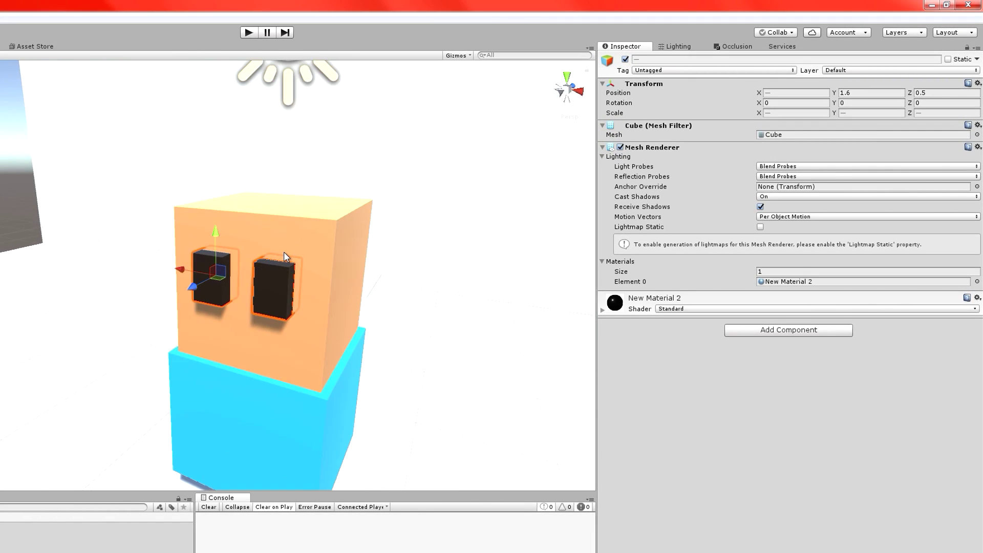
pyautogui.scroll(4, 287, 251)
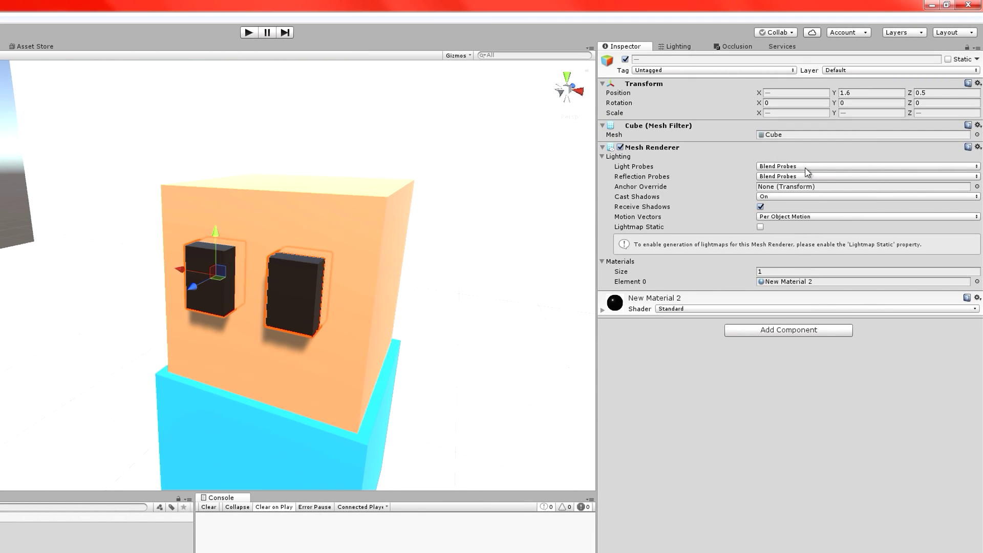
pyautogui.click(797, 196)
pyautogui.click(792, 210)
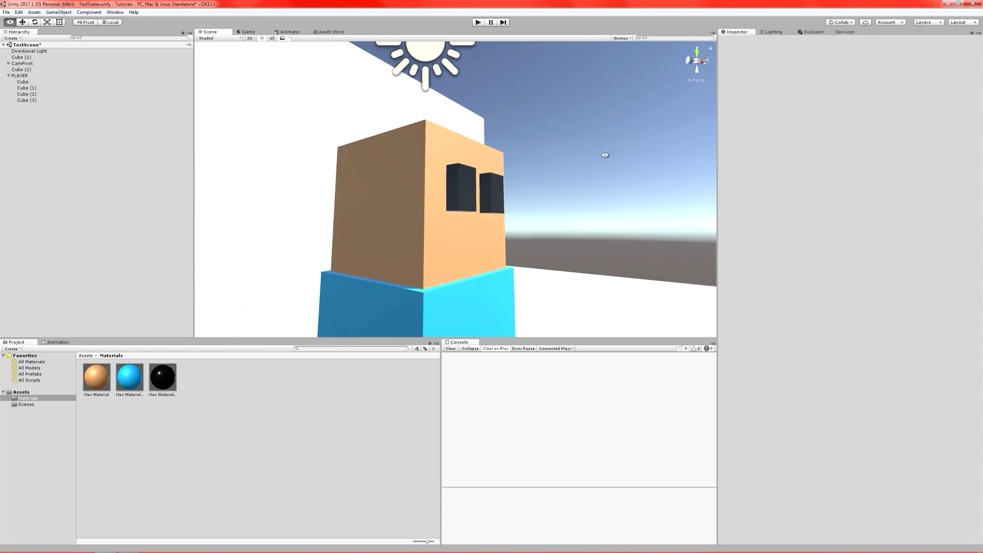
# Check the eyes from the side, view the whole figure and reselect PLAYER
pyautogui.keyDown('alt'); pyautogui.moveTo(606, 155); pyautogui.dragTo(694, 153); pyautogui.keyUp('alt')
pyautogui.scroll(-8, 449, 158)
pyautogui.moveTo(694, 152); pyautogui.dragTo(461, 174, button='right')
pyautogui.click(19, 75)
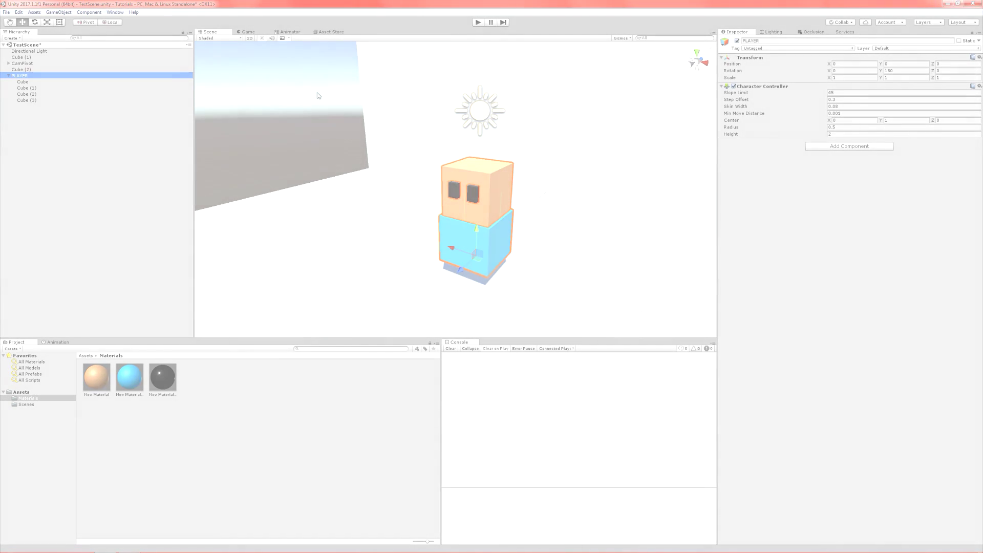